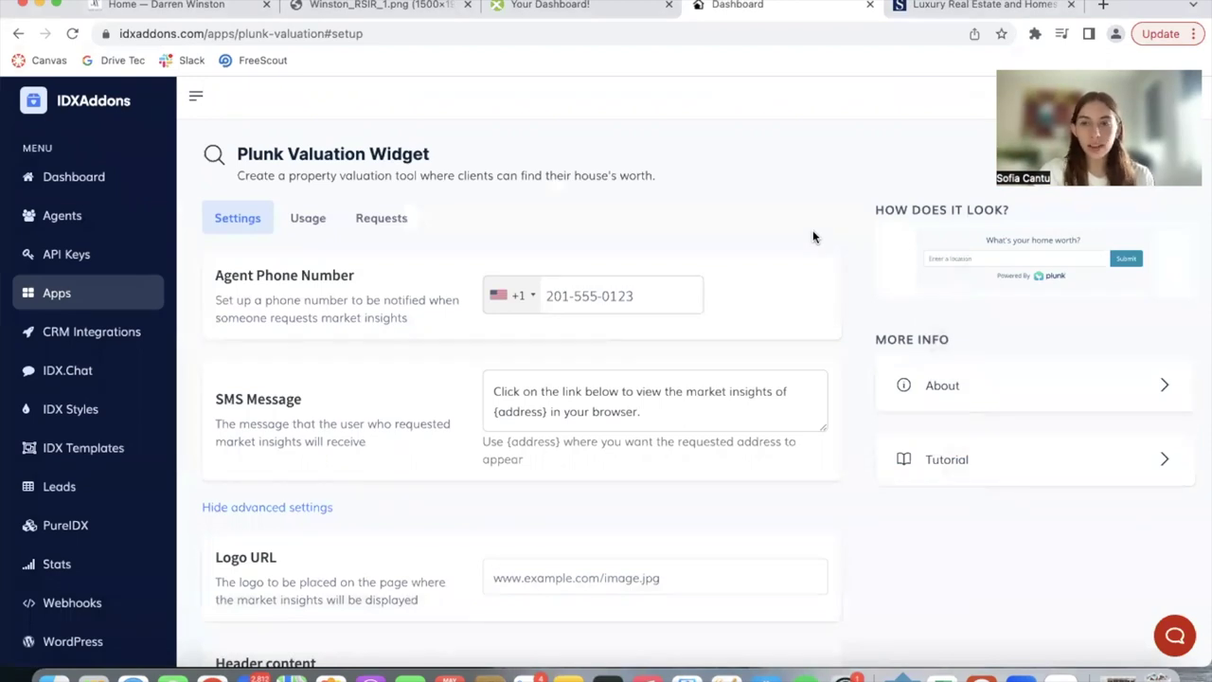
# - Search the apps catalogue for 'plunk' to find Plunk Home Valuation
pyautogui.click(72, 297)
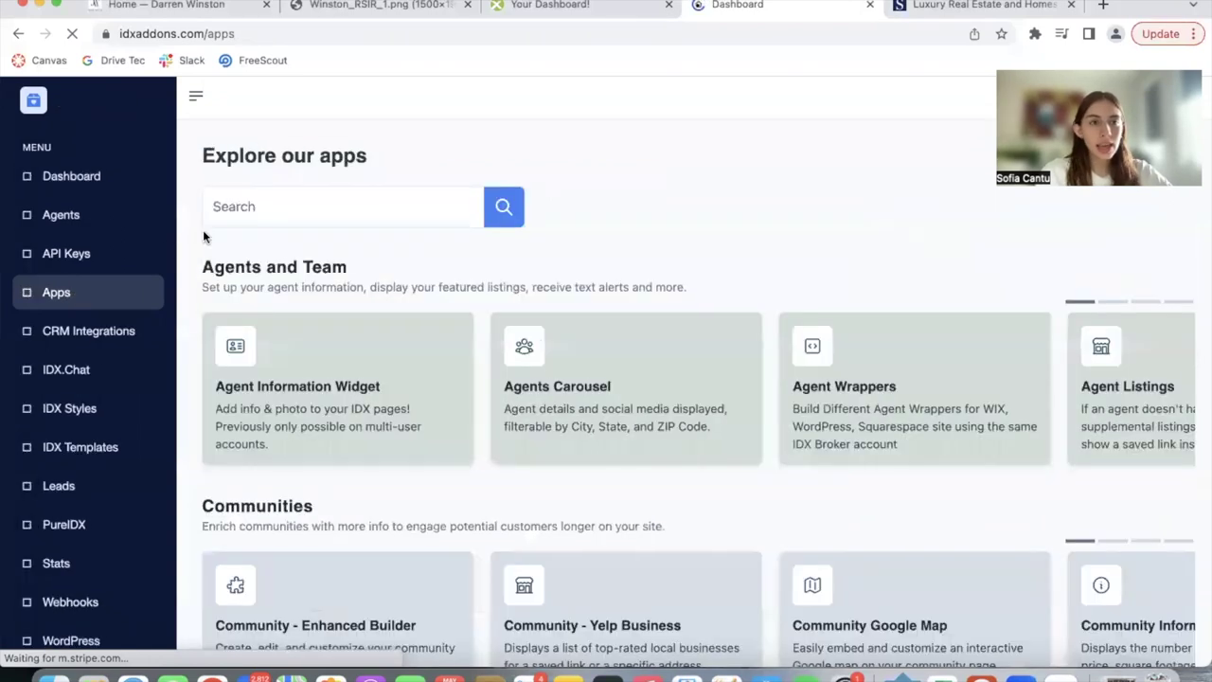
pyautogui.click(276, 209)
pyautogui.write('pl')
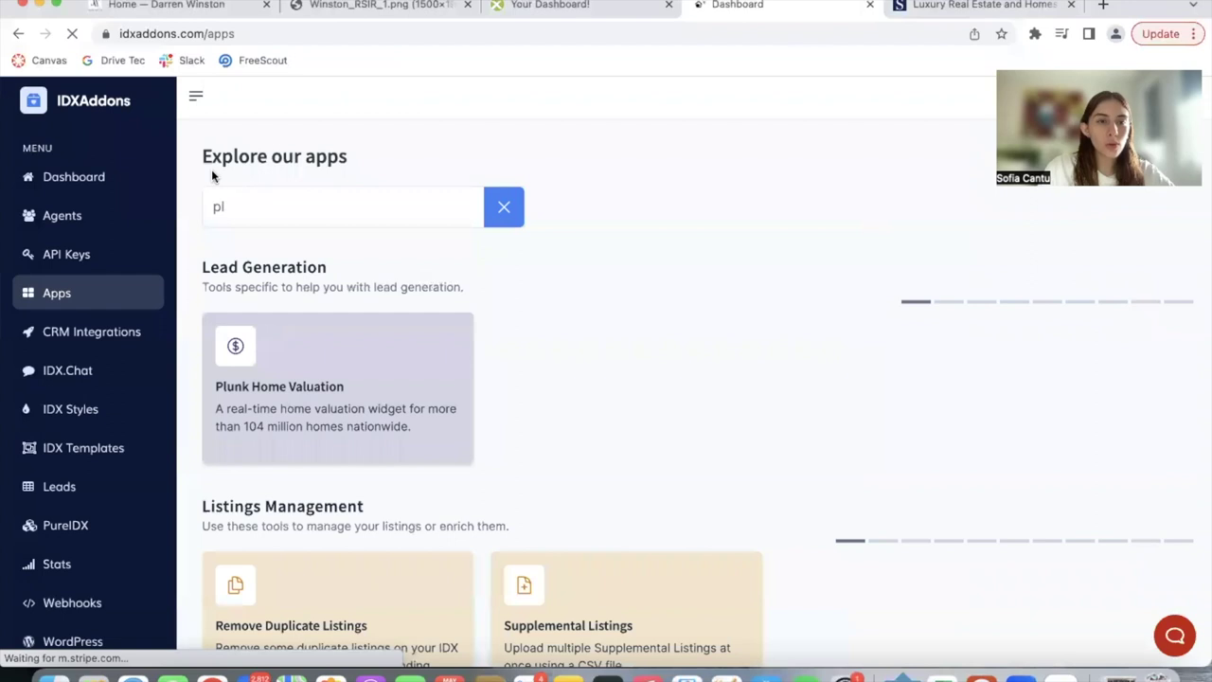
pyautogui.write('unk')
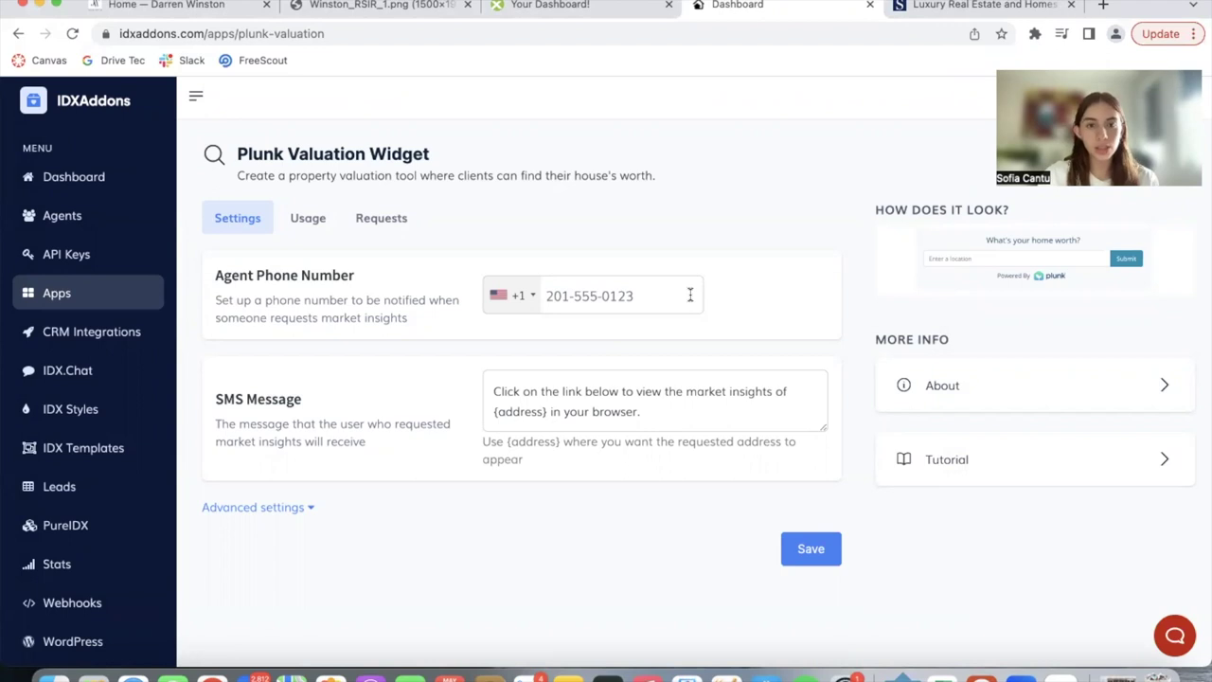
# - Highlight the SMS message and its {address} placeholder, then expand Advanced settings
pyautogui.moveTo(678, 415); pyautogui.dragTo(514, 365)
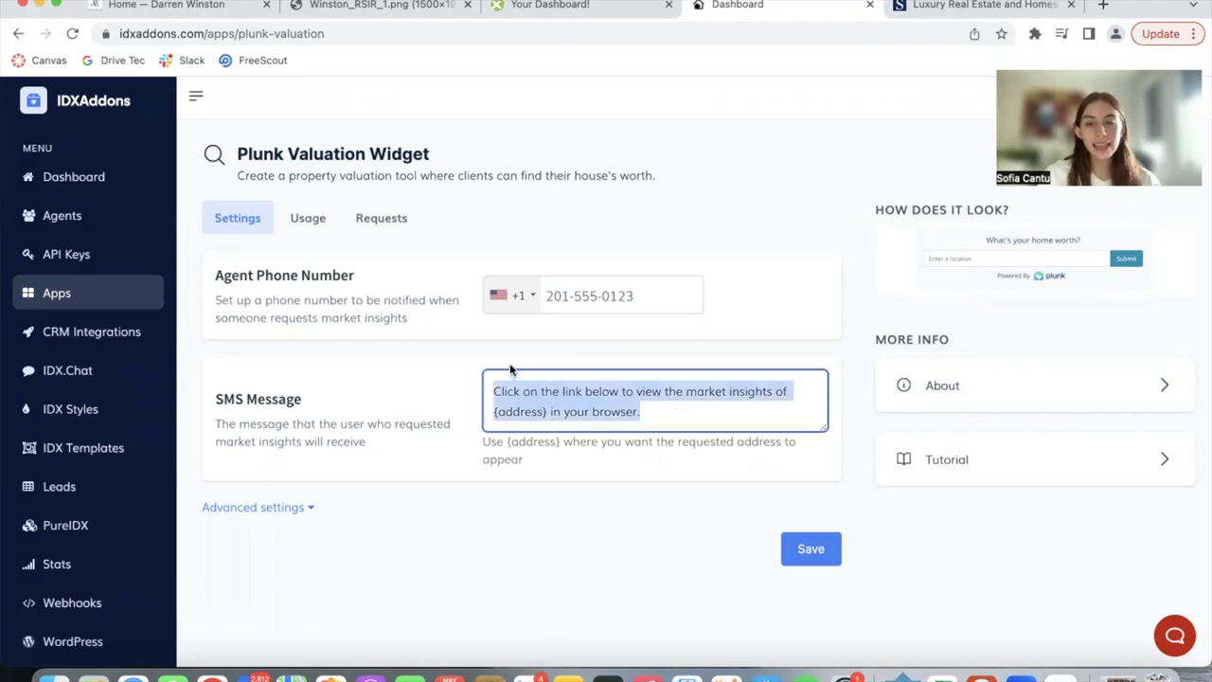
pyautogui.click(826, 362)
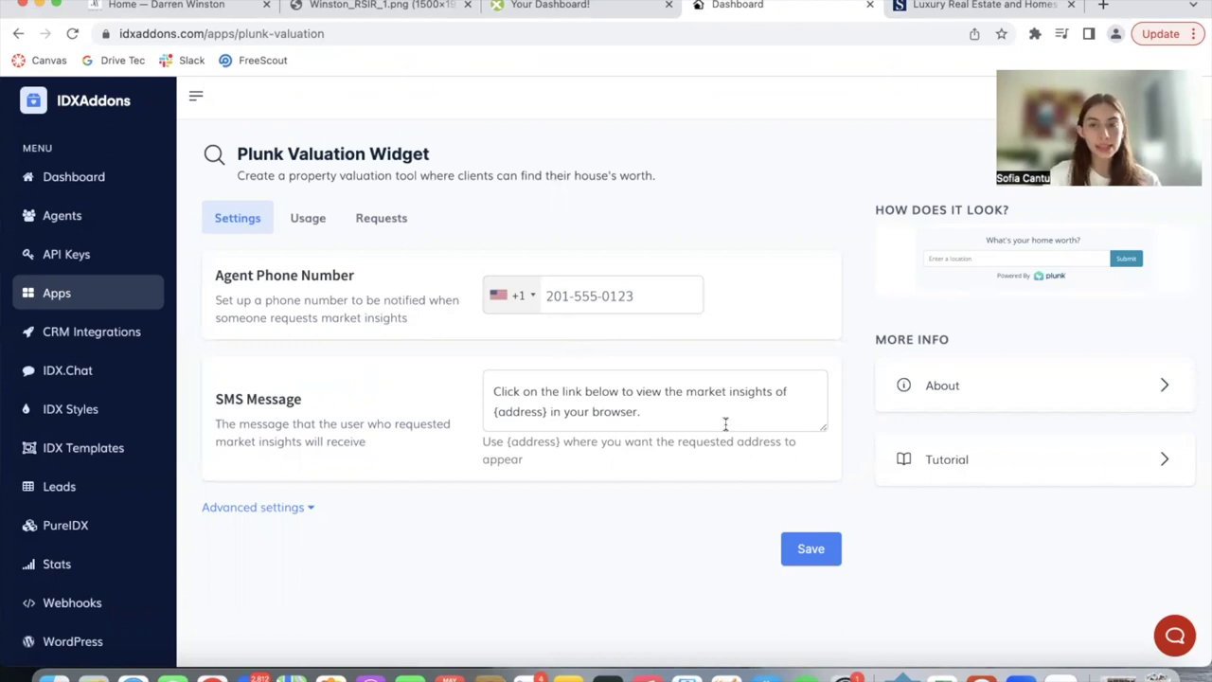
pyautogui.doubleClick(519, 413)
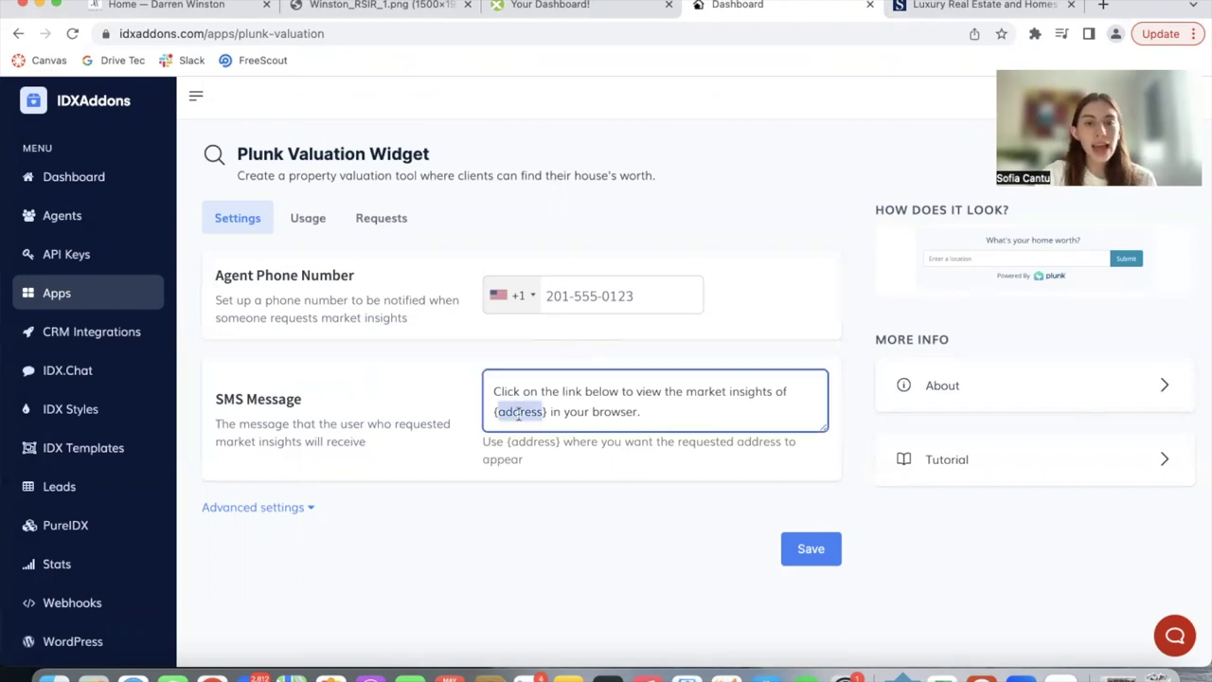
pyautogui.click(696, 414)
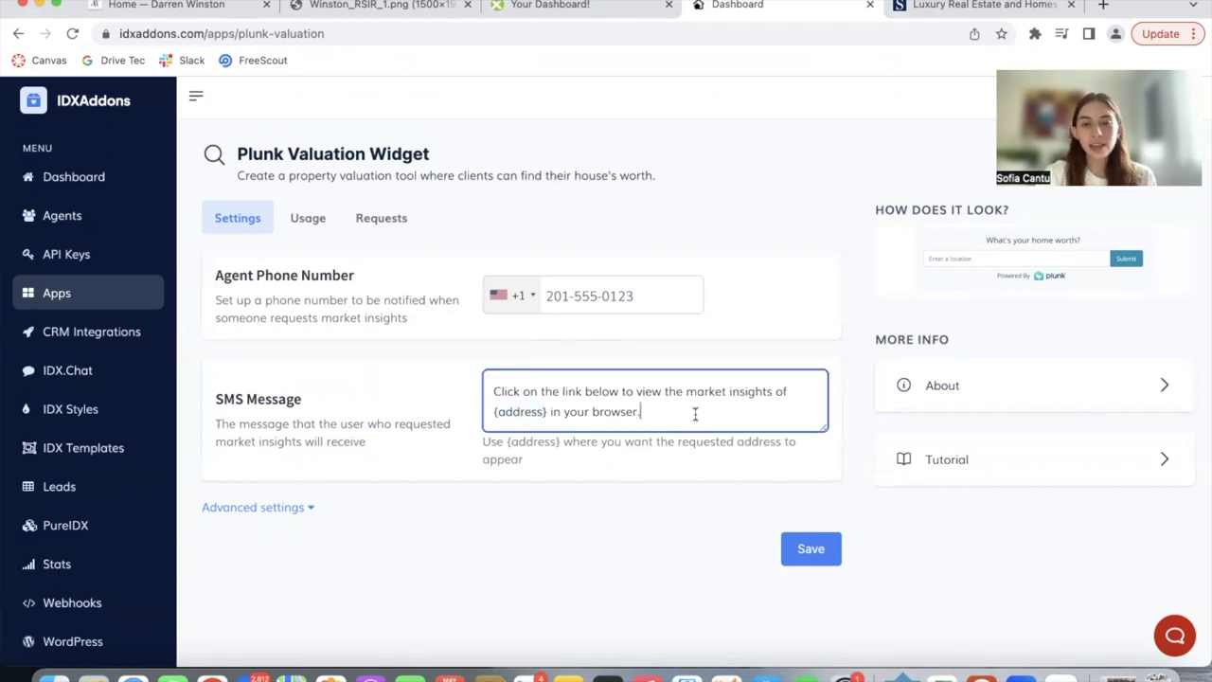
pyautogui.doubleClick(509, 413)
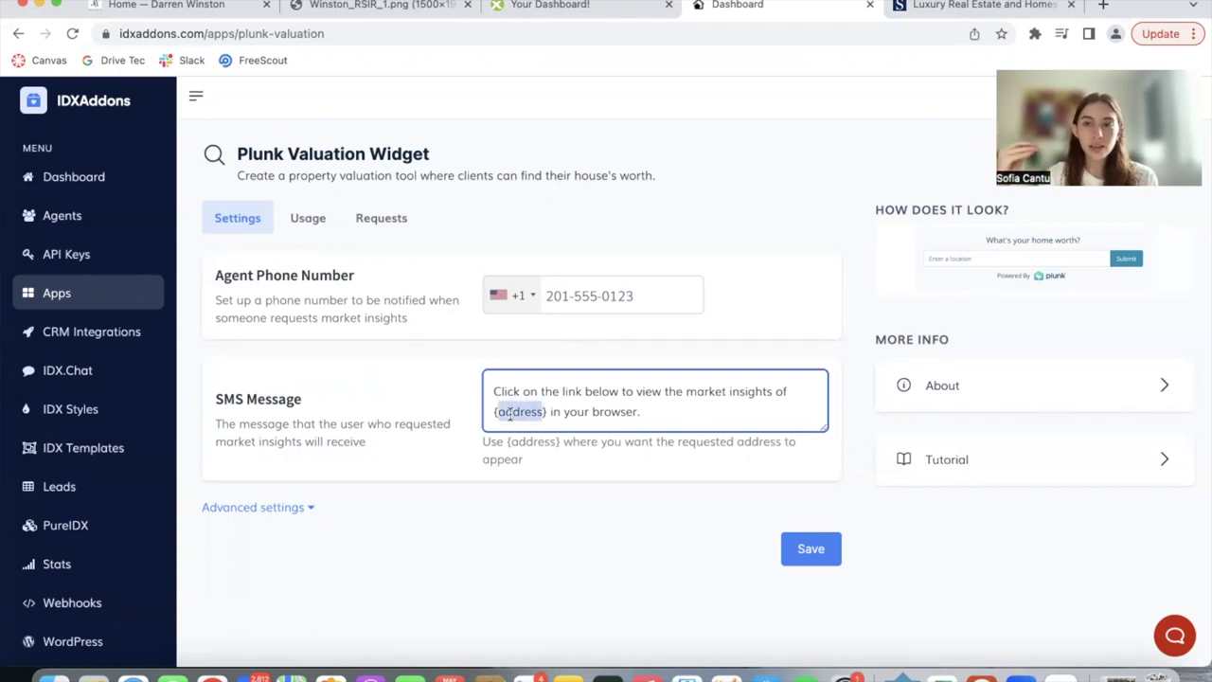
pyautogui.click(288, 510)
# - Review the header content template, then switch to the client's homepage tab
pyautogui.scroll(-3, 581, 501)
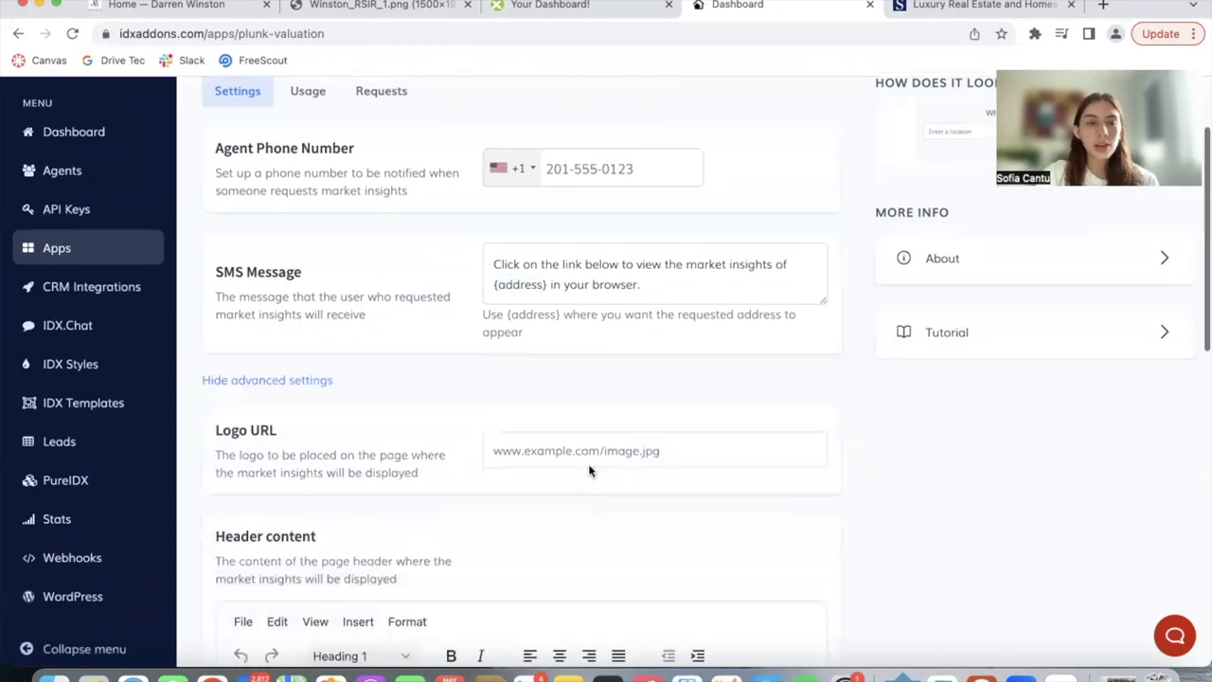
pyautogui.scroll(-4, 556, 417)
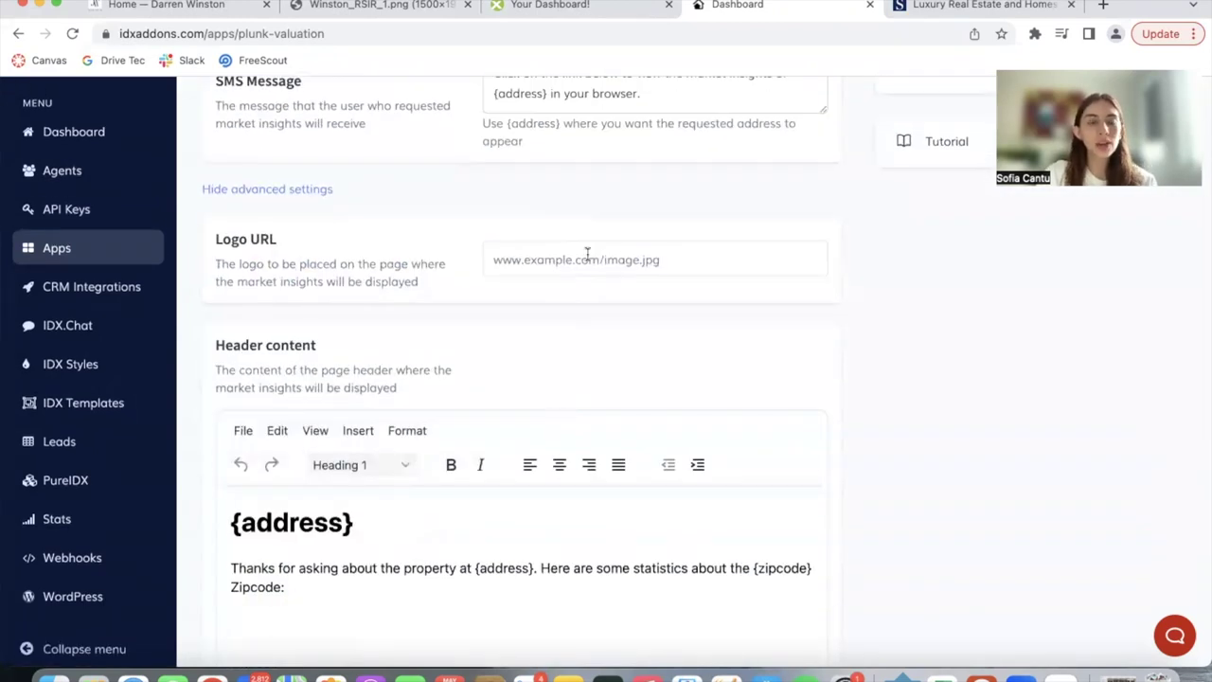
pyautogui.click(203, 6)
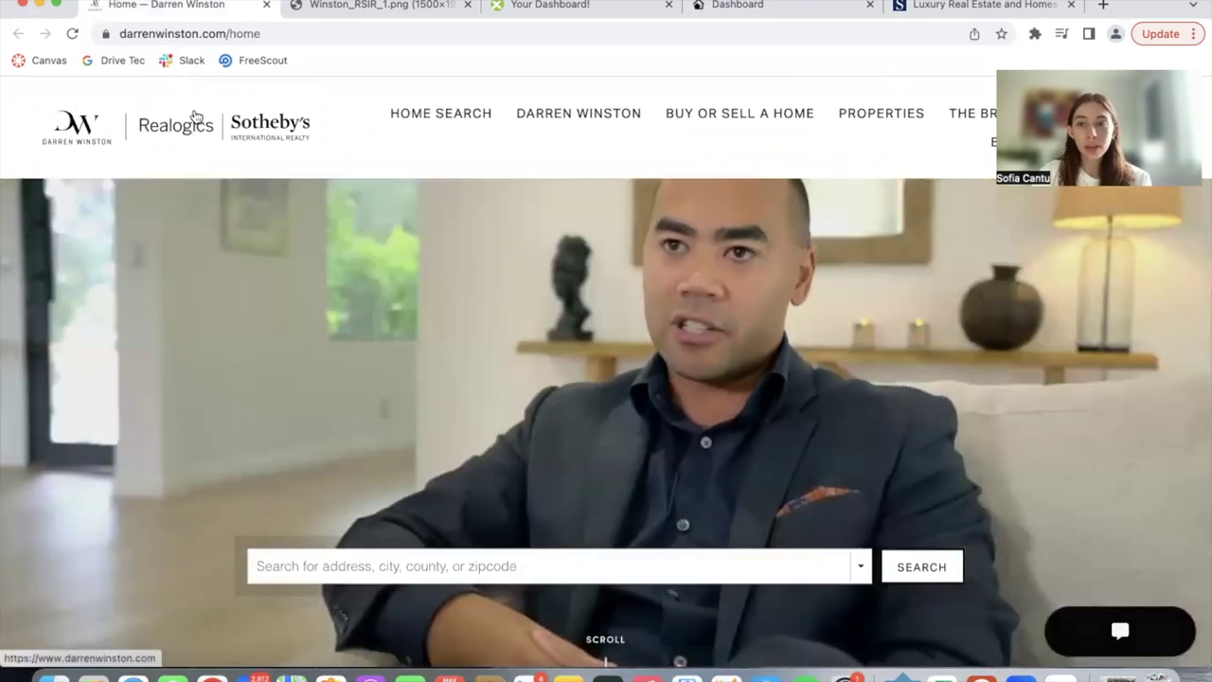
# - Copy the Winston_RSIR_1.png logo's image address and return to the widget settings
pyautogui.click(375, 7)
pyautogui.click(232, 8)
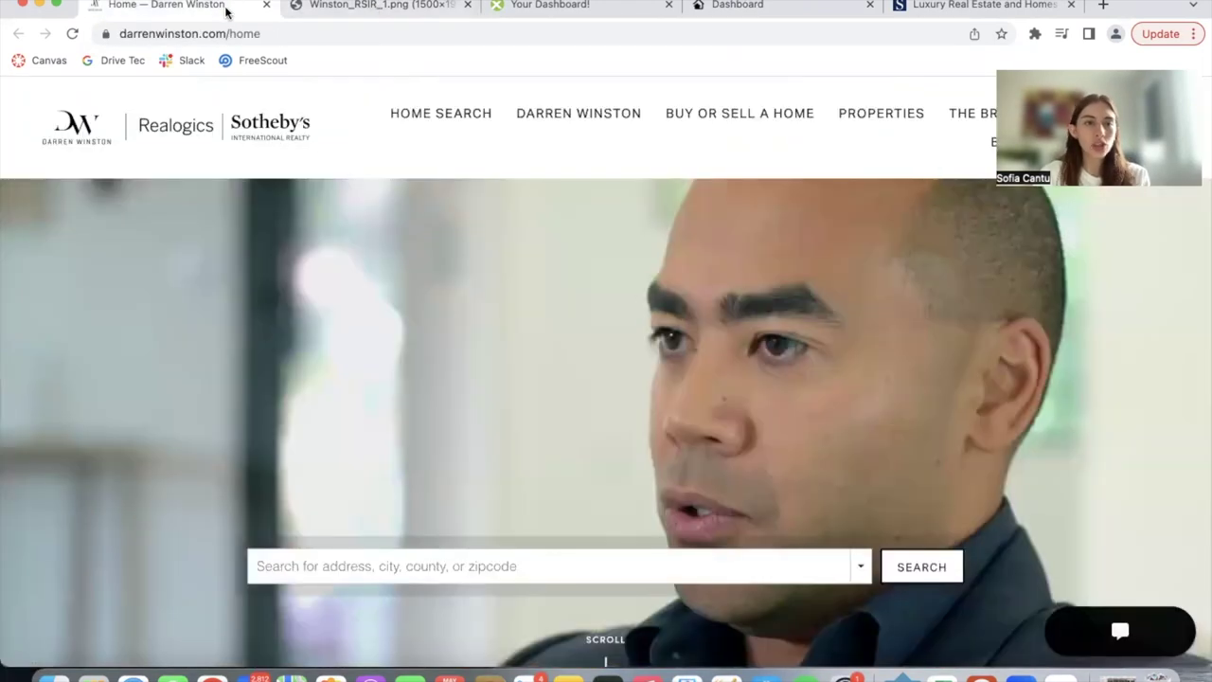
pyautogui.click(347, 5)
pyautogui.rightClick(457, 332)
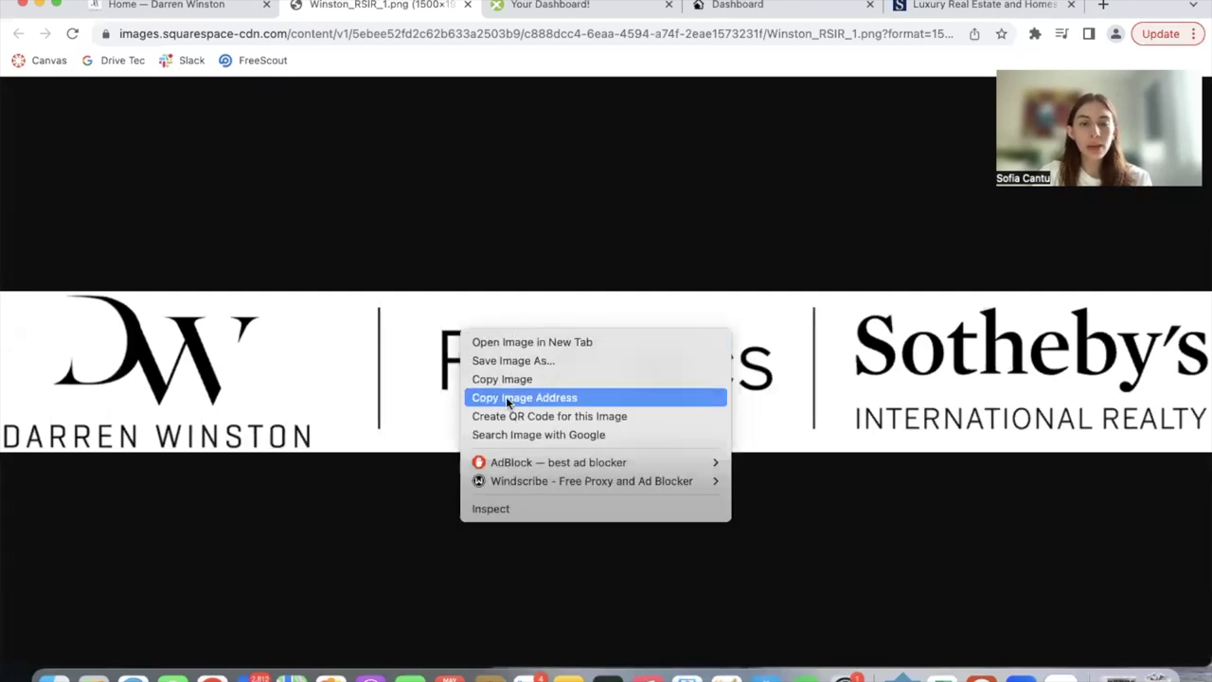
pyautogui.click(505, 398)
pyautogui.click(976, 6)
pyautogui.hotkey('ctrl', 'shift', 'Tab')
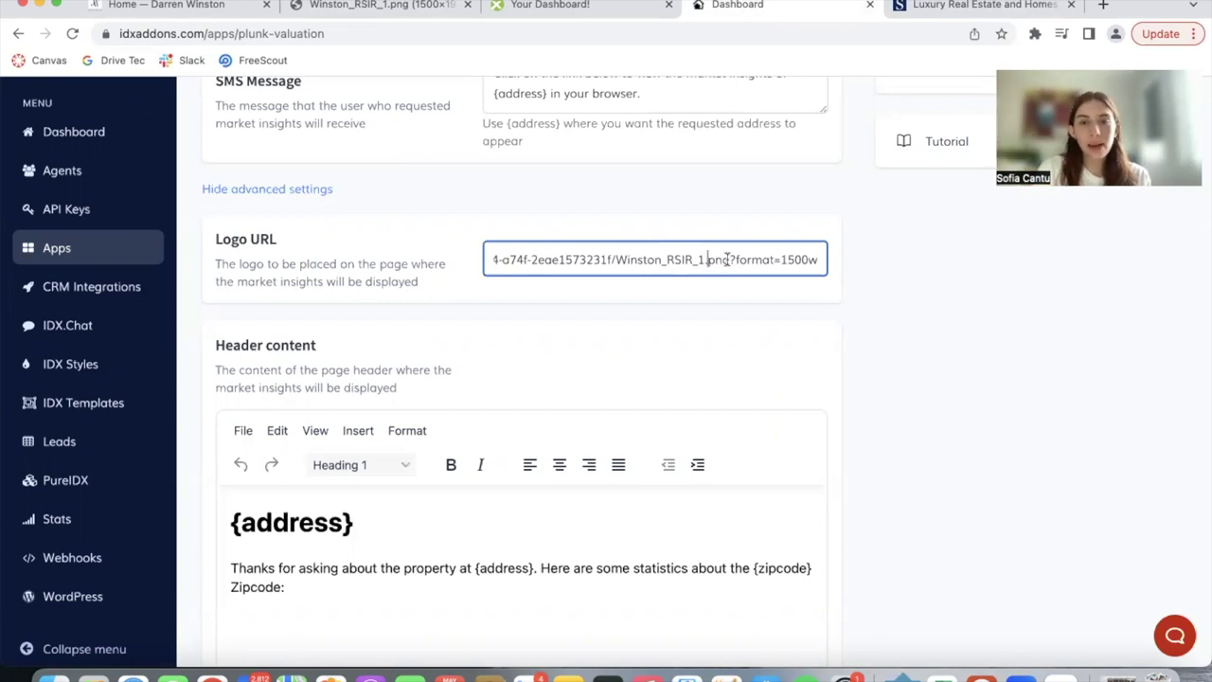
# - Check the .png logo address now in the Logo URL field
pyautogui.moveTo(709, 261); pyautogui.dragTo(731, 267)
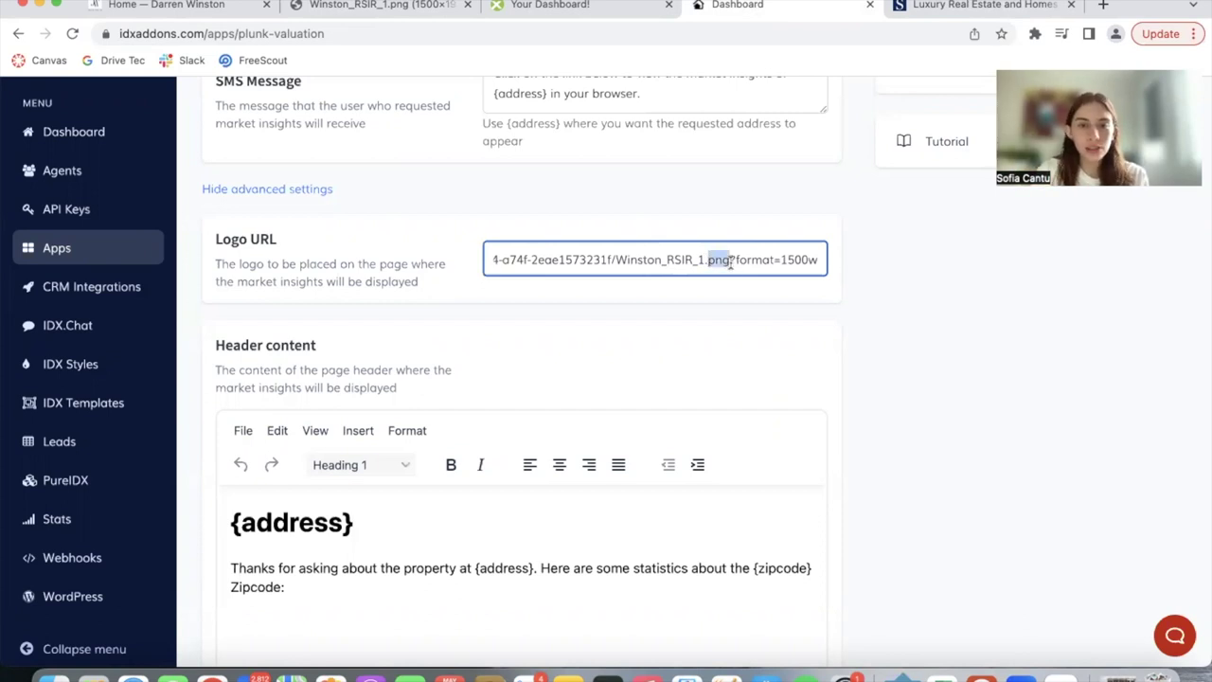
pyautogui.click(332, 249)
pyautogui.scroll(-3, 333, 249)
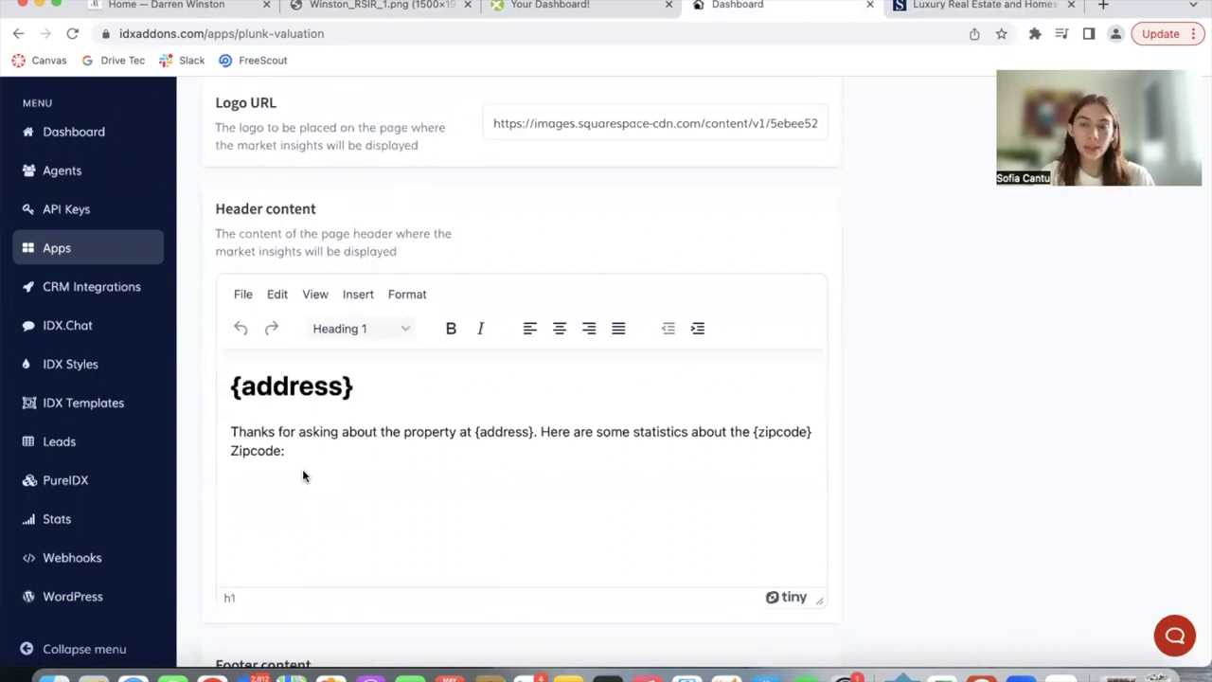
# - Inspect the header content's {address} heading and Zipcode line, then return to the top
pyautogui.click(302, 471)
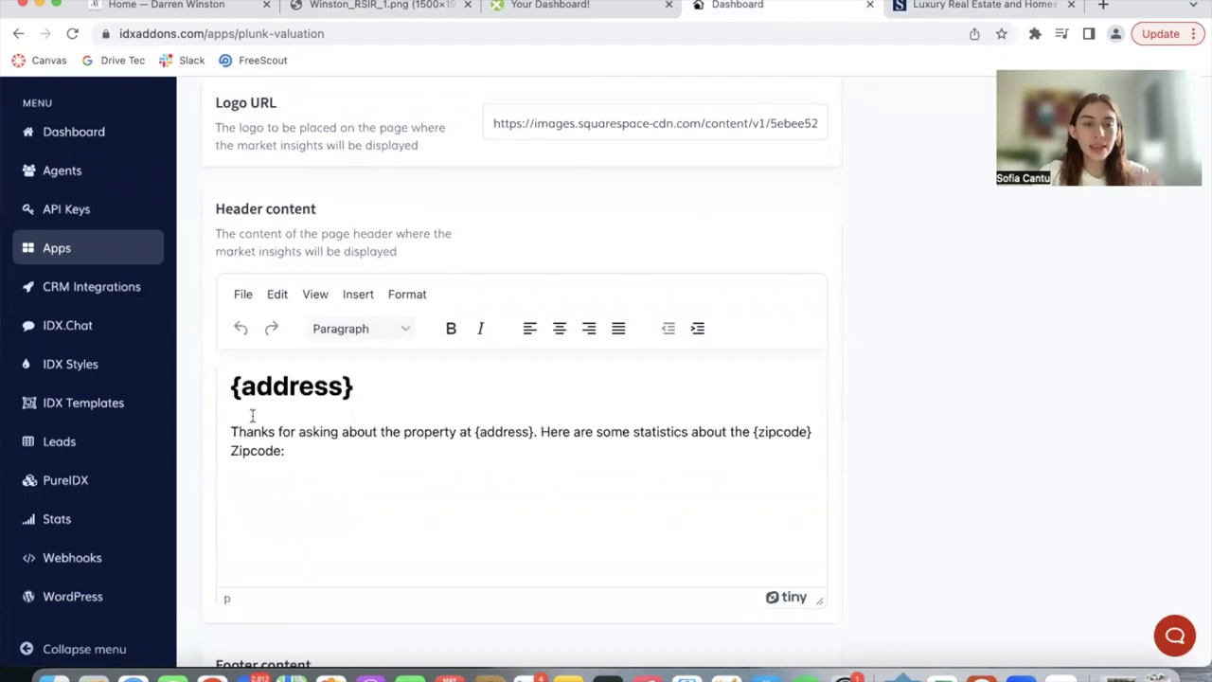
pyautogui.click(223, 394)
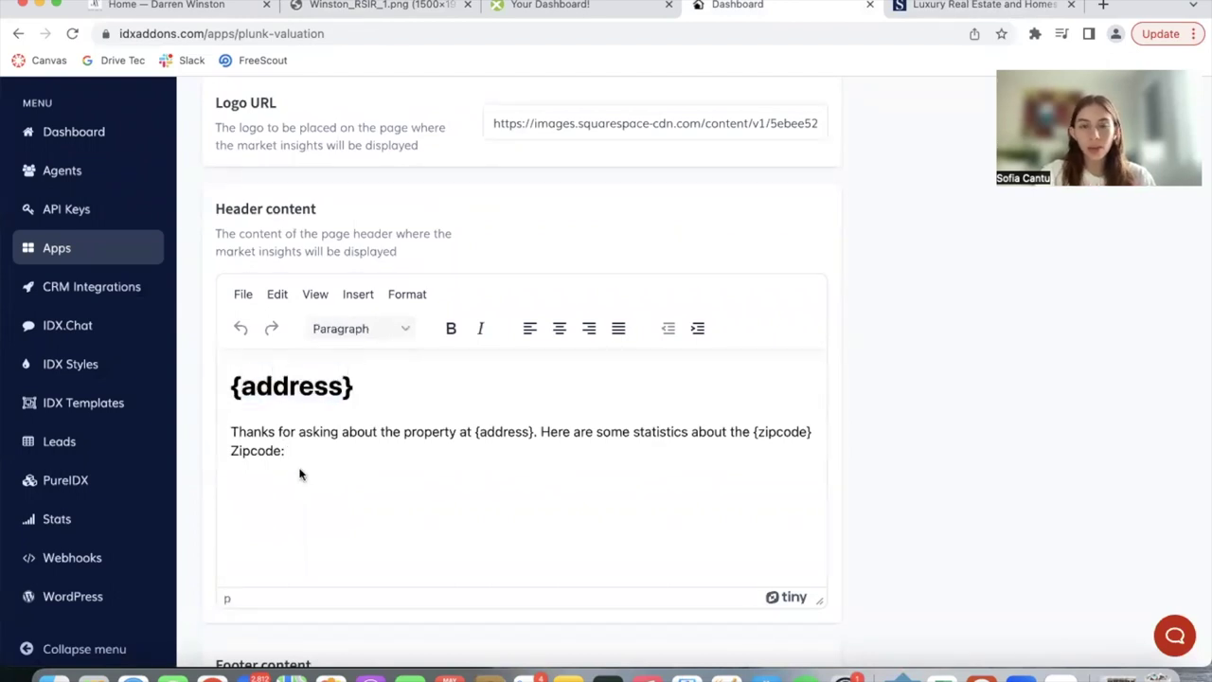
pyautogui.hotkey('ctrl', 'a')
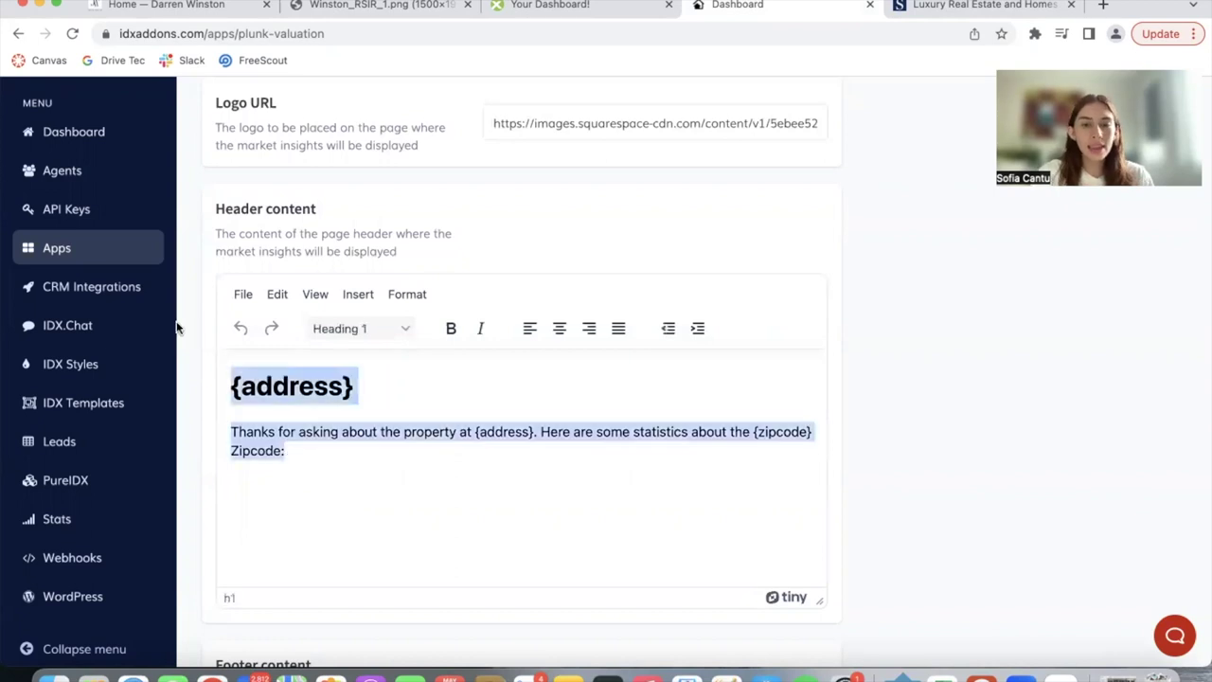
pyautogui.click(515, 432)
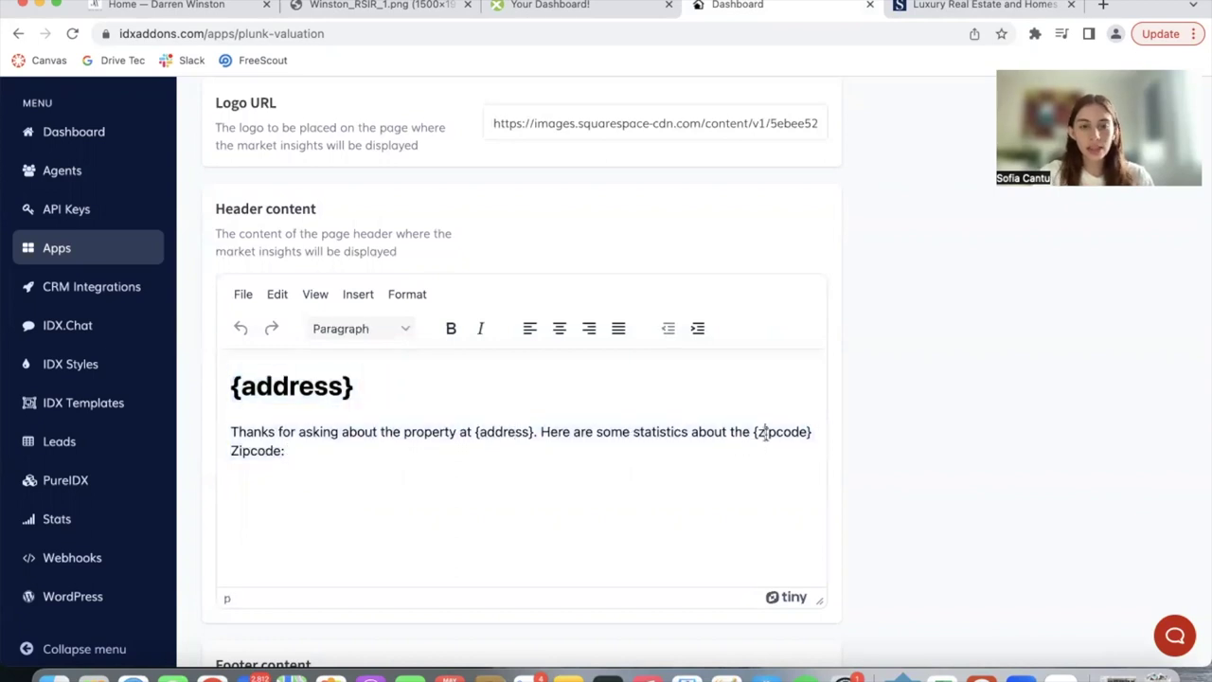
pyautogui.scroll(-5, 765, 432)
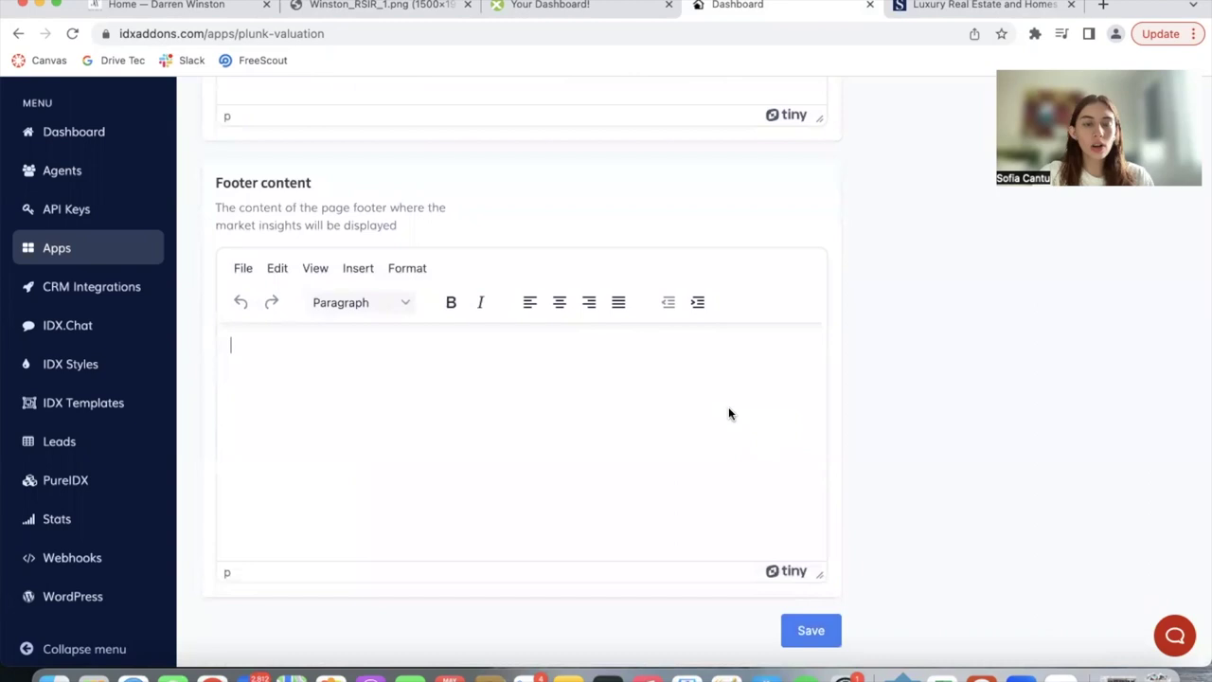
pyautogui.scroll(4, 701, 391)
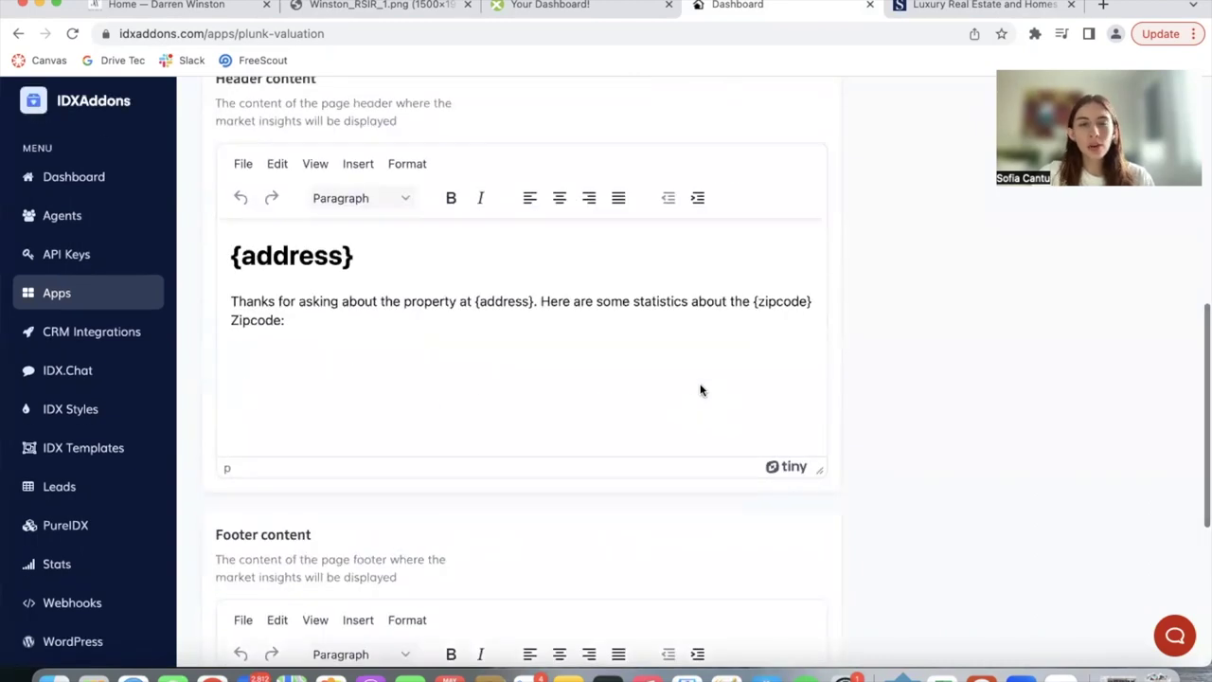
pyautogui.scroll(1, 701, 390)
pyautogui.scroll(-2, 701, 390)
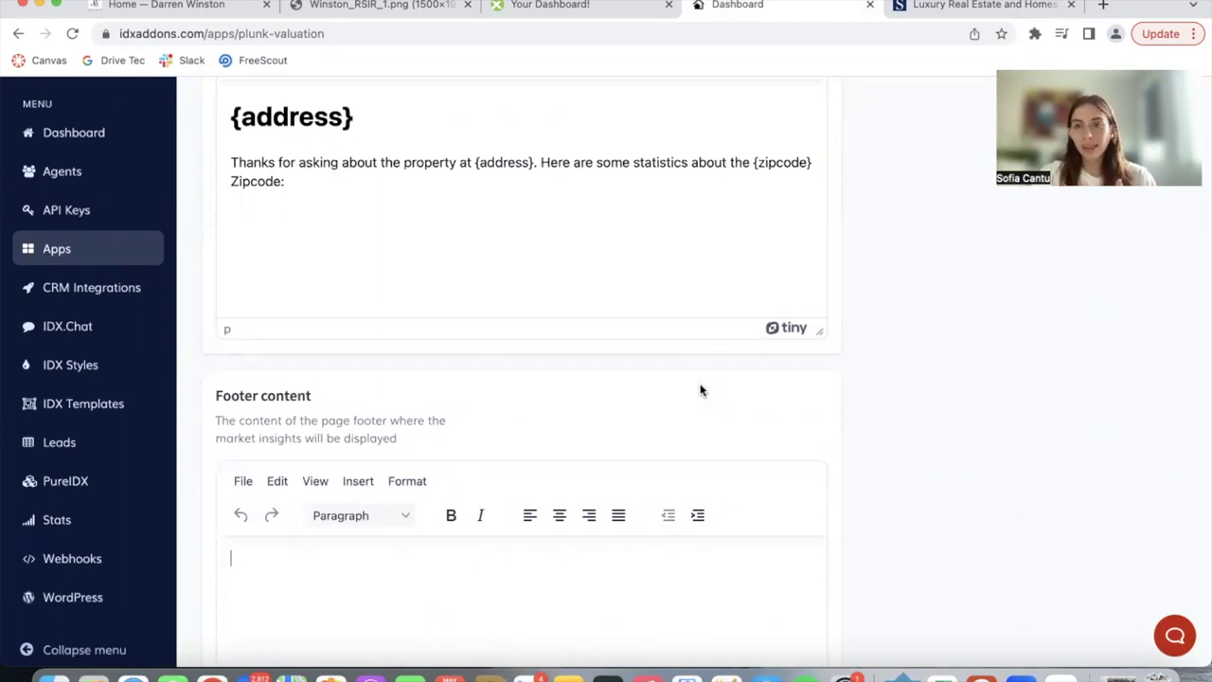
pyautogui.scroll(5, 711, 285)
pyautogui.scroll(5, 711, 284)
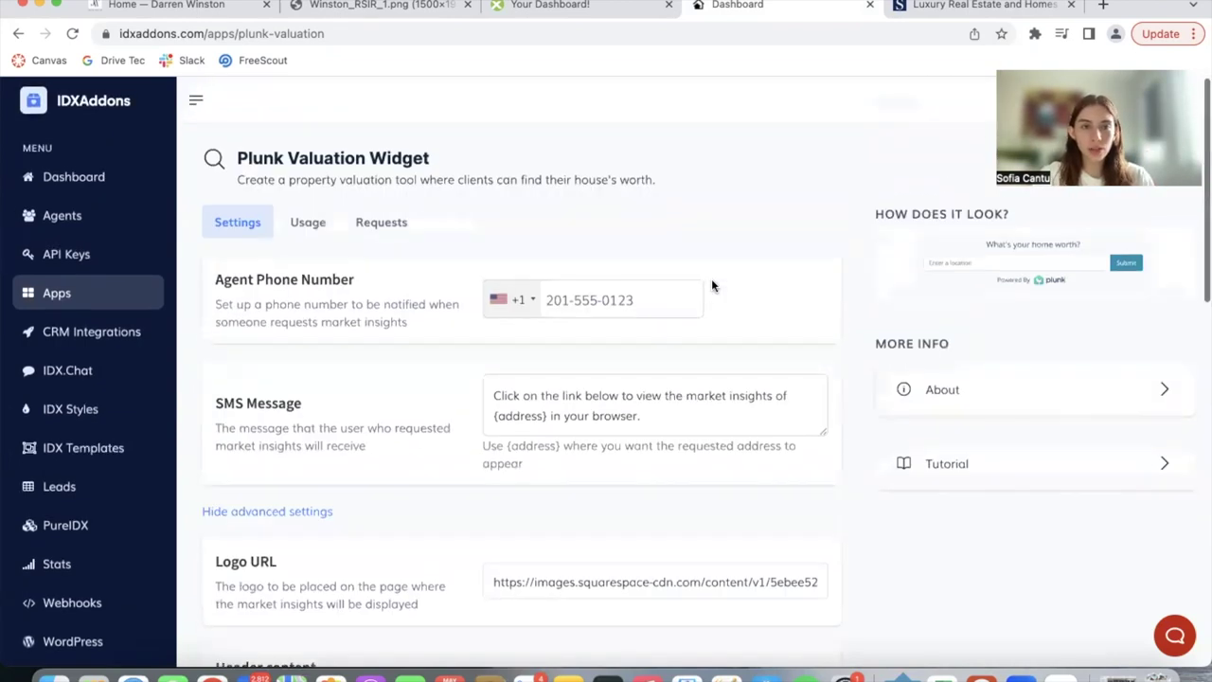
# - Review Usage: zero May 2023 valuations and the Free, Plan 1 and Plan 2 plans
pyautogui.click(308, 222)
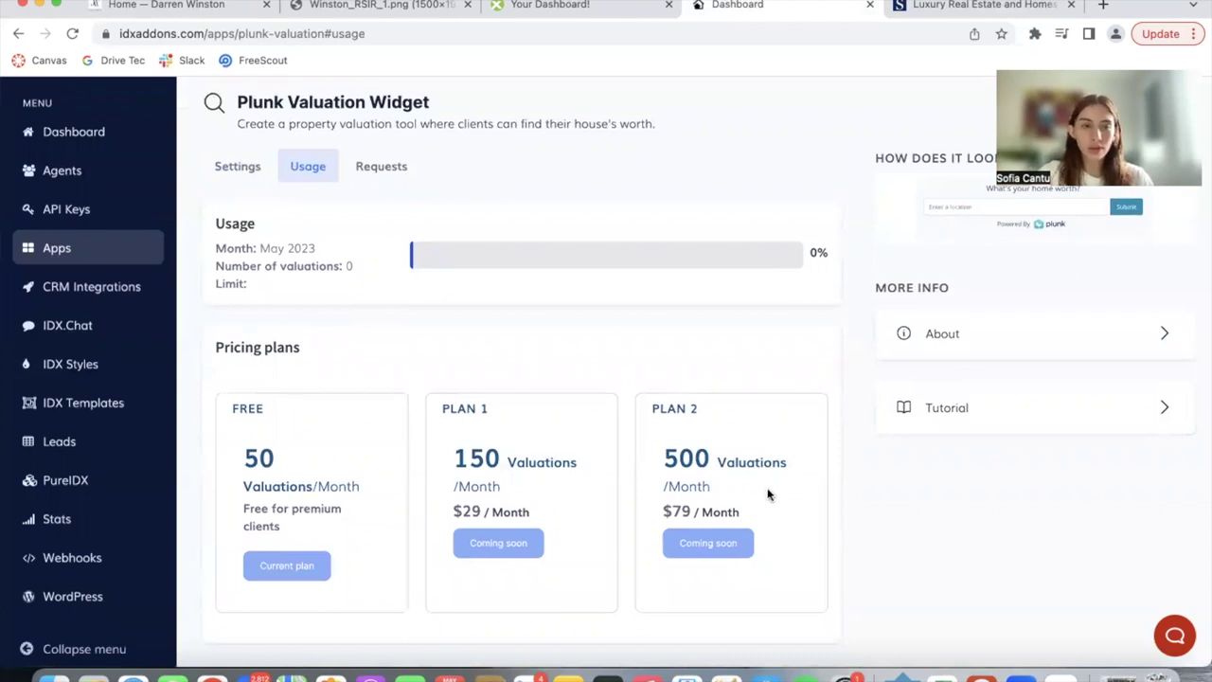
pyautogui.click(301, 168)
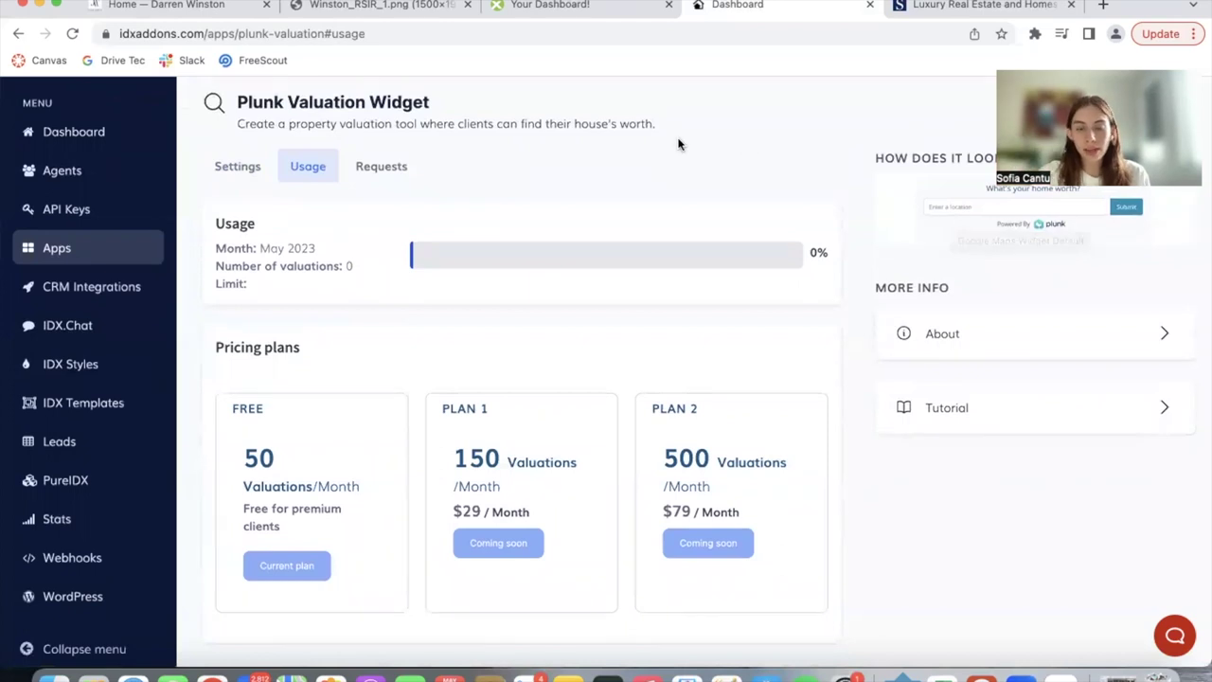
# - Check the Requests log and its Market Insights sub-tab, both still empty
pyautogui.click(381, 166)
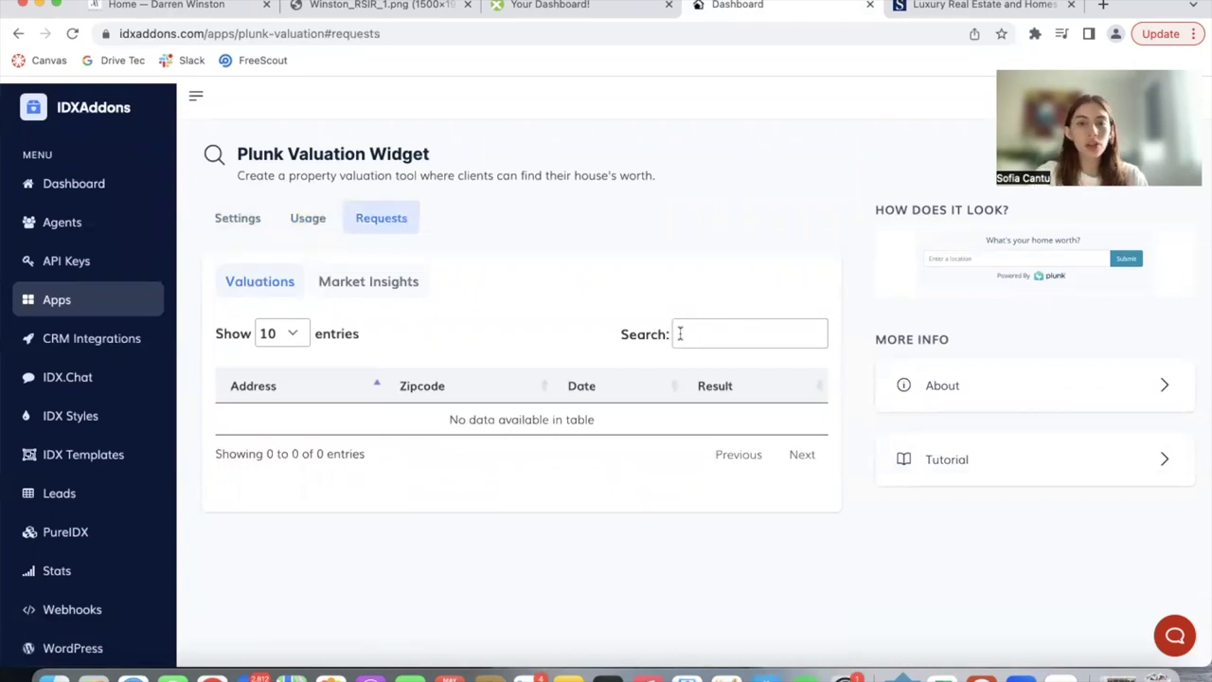
pyautogui.click(368, 284)
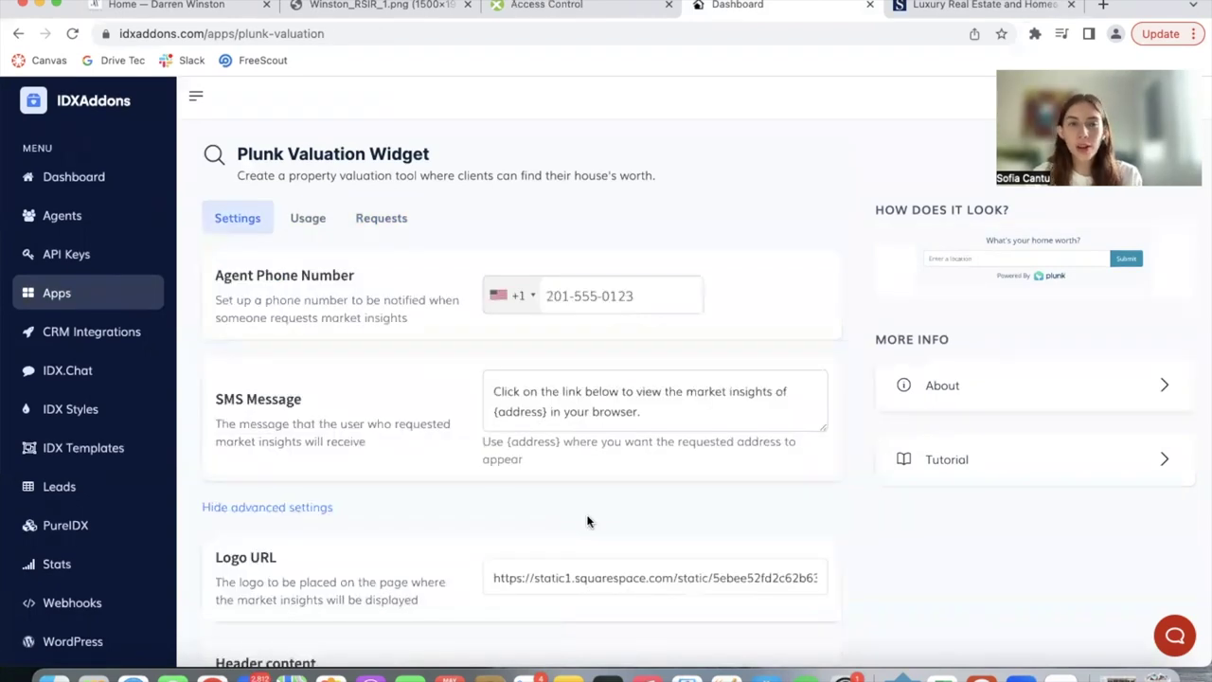
# - Copy the widget's embed script with Copy code at the bottom of Settings
pyautogui.scroll(-5, 587, 521)
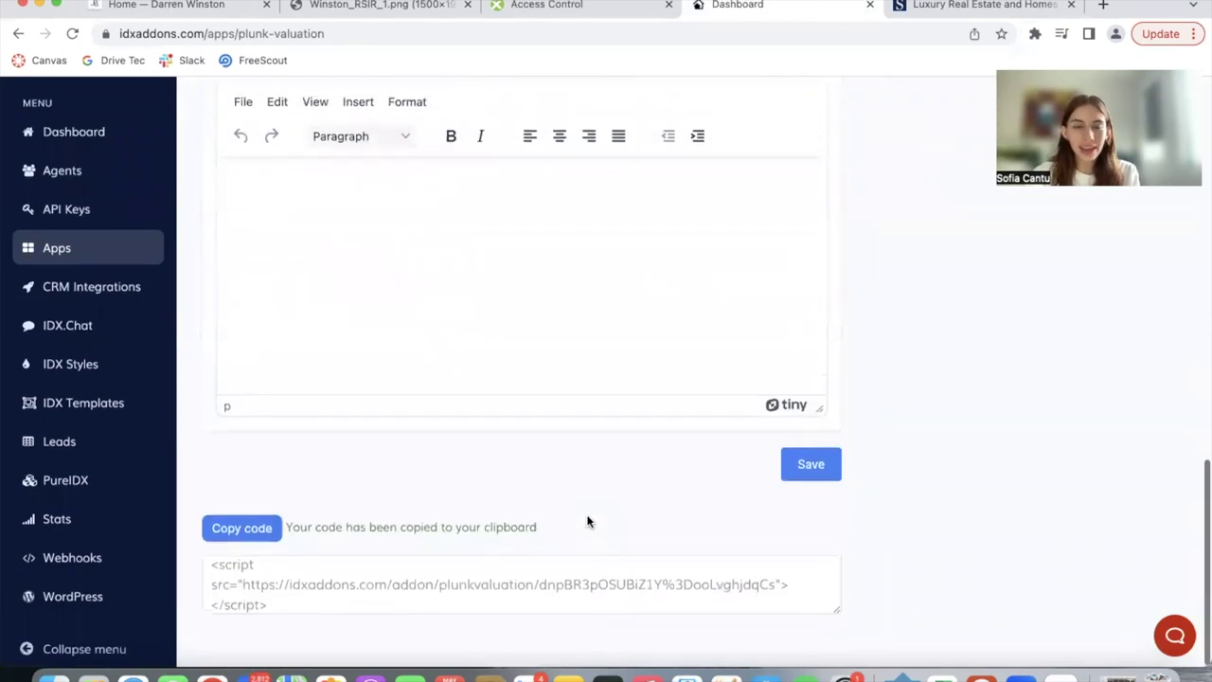
pyautogui.scroll(1, 505, 490)
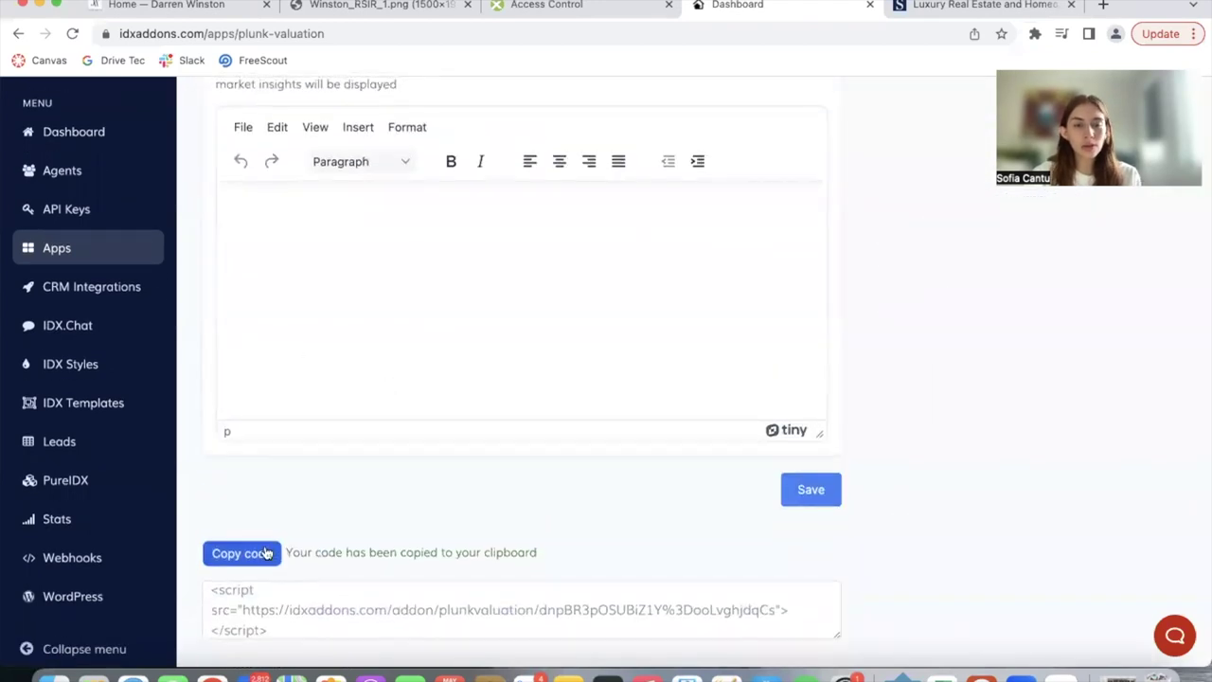
pyautogui.click(266, 553)
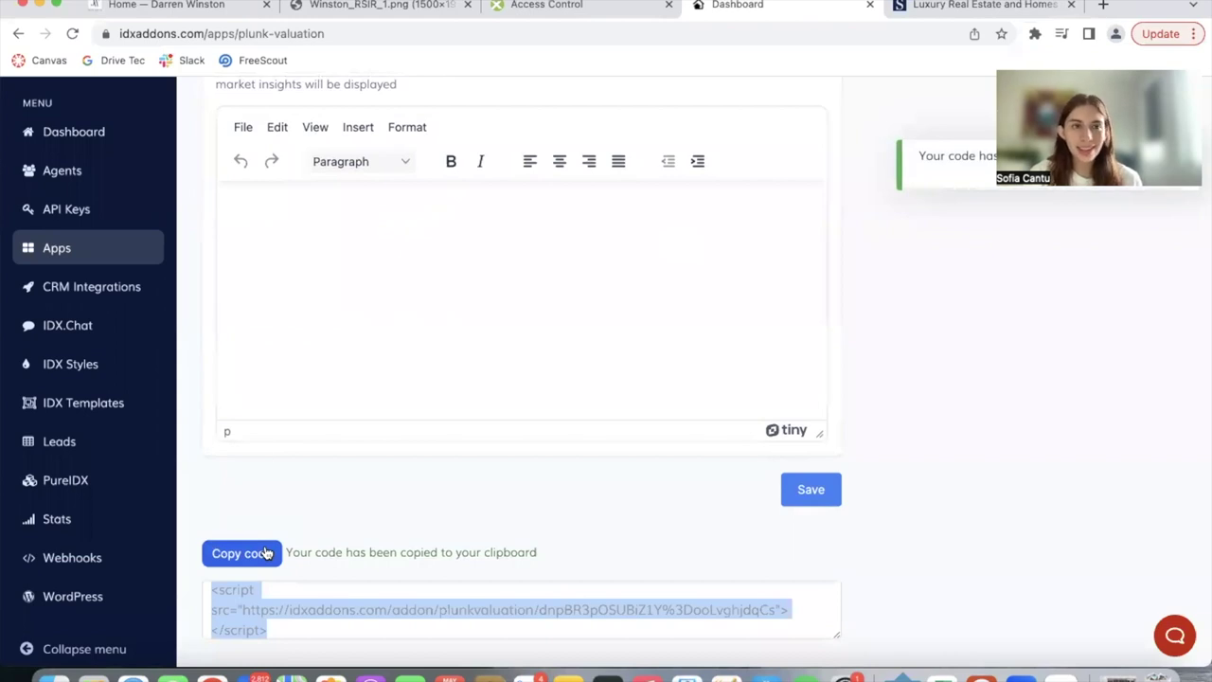
pyautogui.click(118, 6)
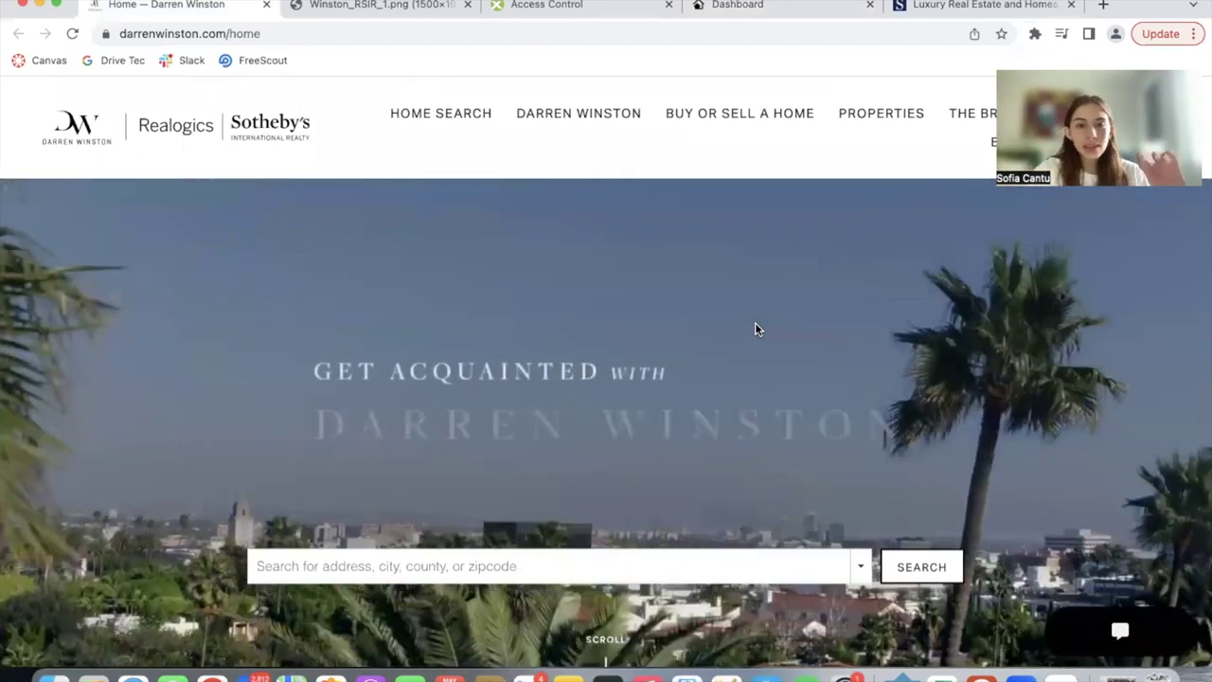
# - Scroll the homepage to the embedded 'What's your home worth?' Plunk form above Meet Darren
pyautogui.scroll(-5, 579, 463)
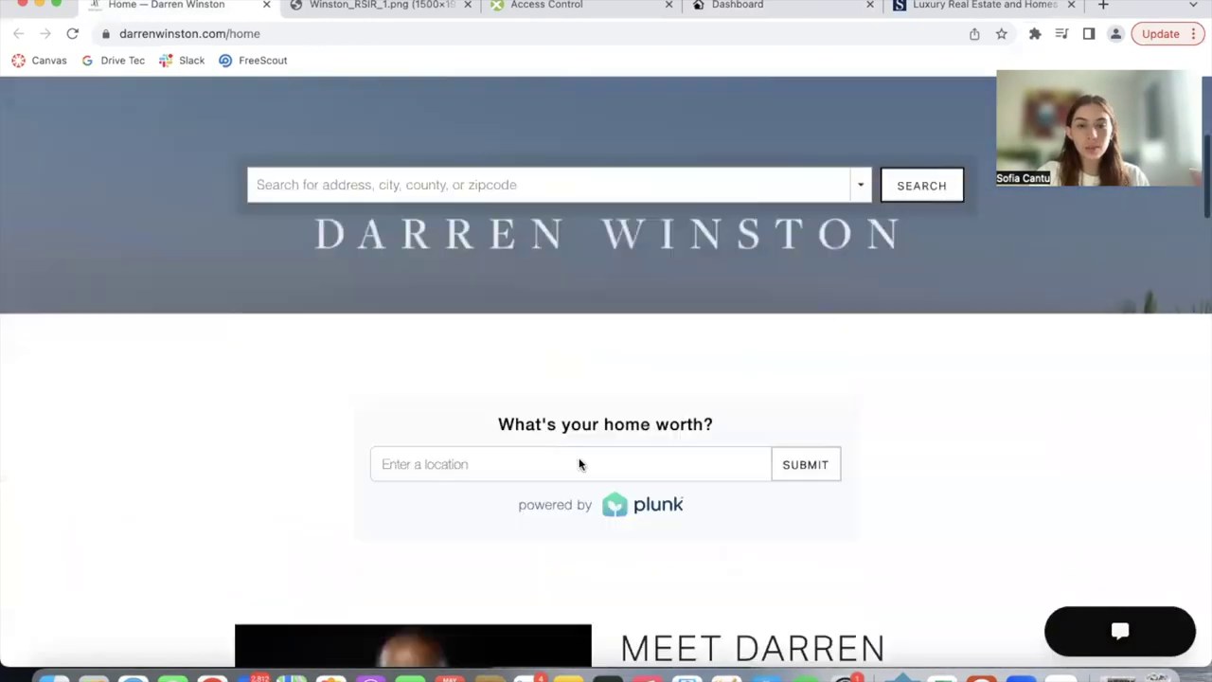
pyautogui.scroll(-10, 580, 464)
pyautogui.scroll(-5, 615, 416)
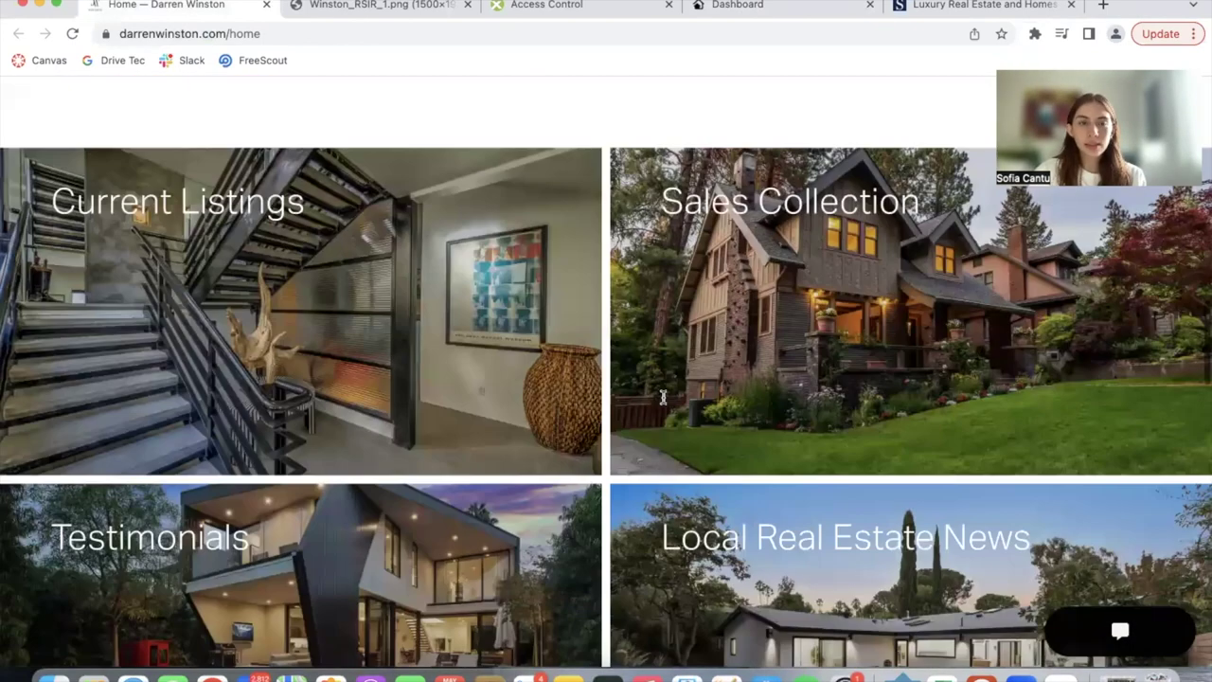
pyautogui.scroll(20, 246, 156)
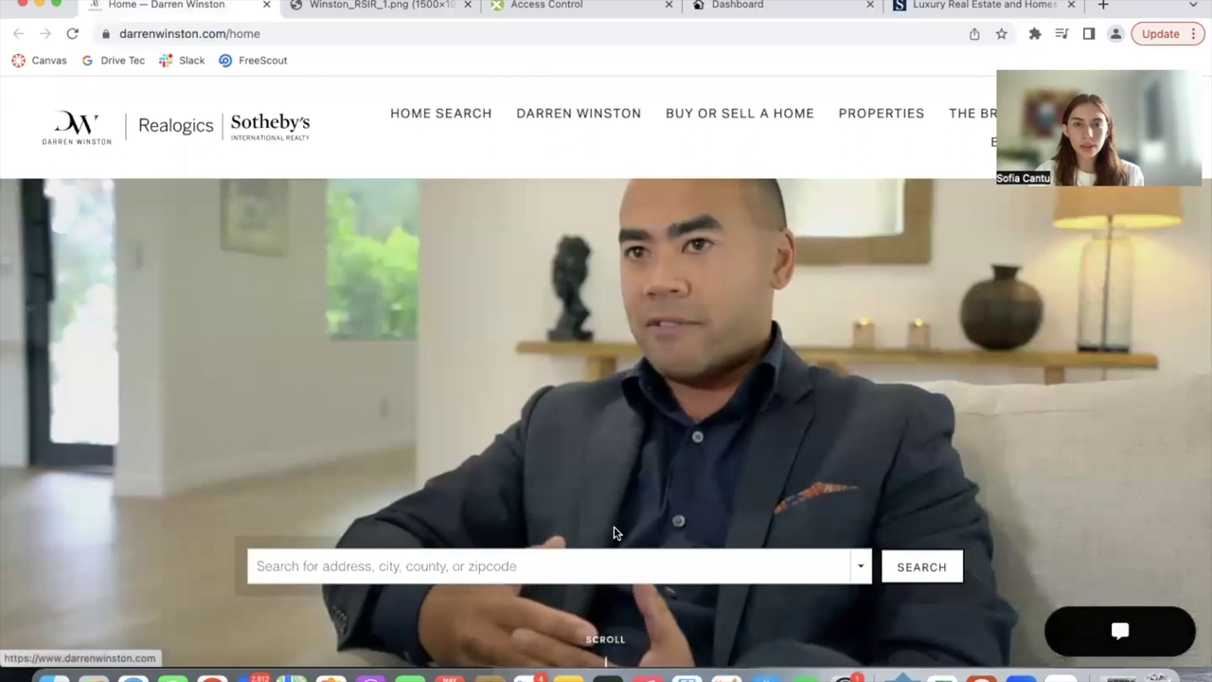
pyautogui.scroll(-5, 613, 533)
pyautogui.scroll(-1, 812, 406)
pyautogui.scroll(-4, 812, 412)
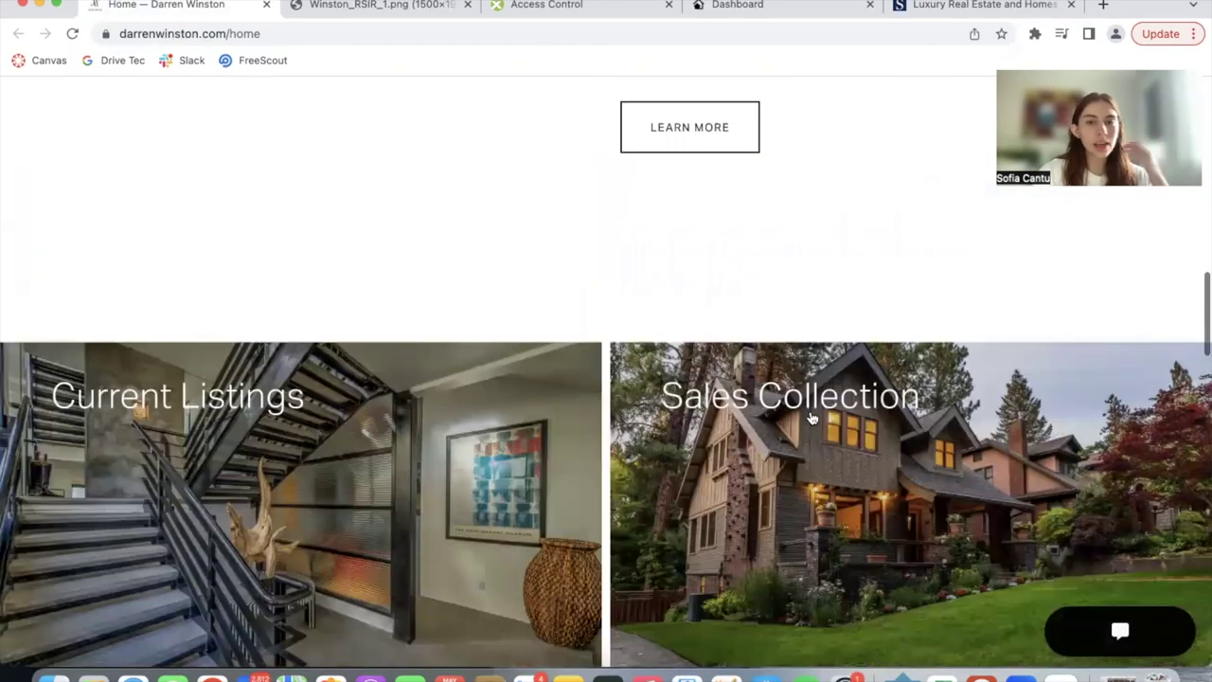
pyautogui.scroll(-4, 812, 418)
pyautogui.scroll(-1, 665, 435)
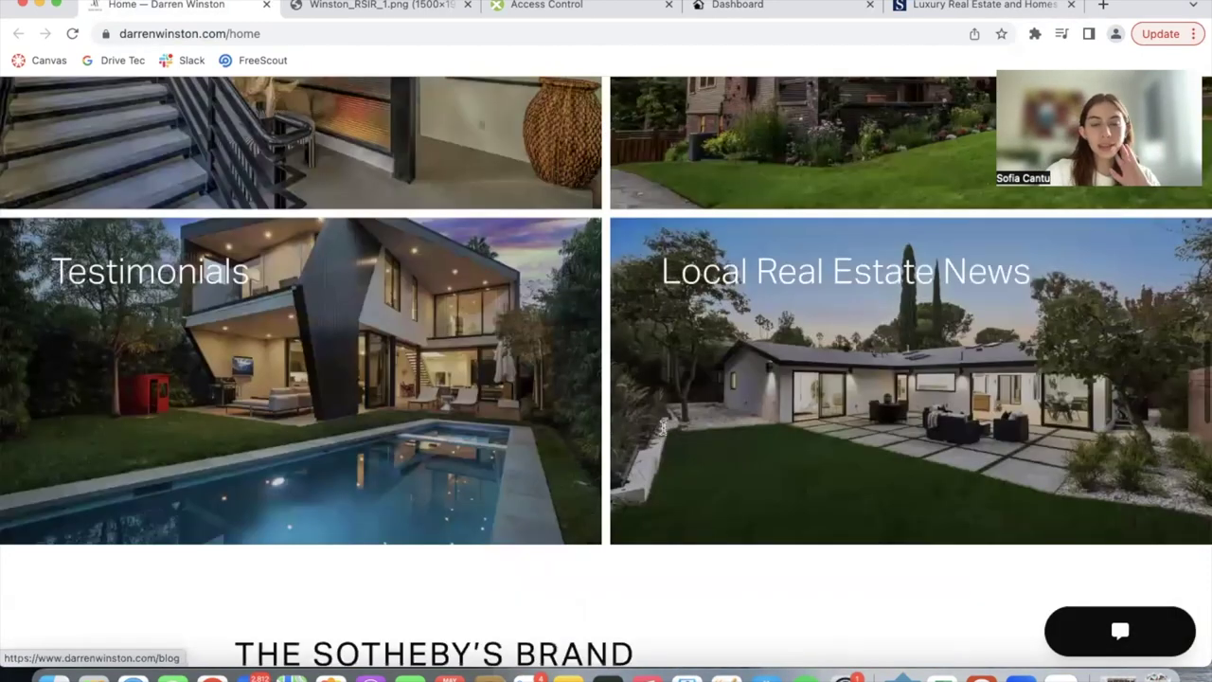
pyautogui.scroll(-5, 663, 428)
pyautogui.scroll(-5, 663, 428)
pyautogui.scroll(-2, 663, 431)
pyautogui.scroll(-2, 663, 432)
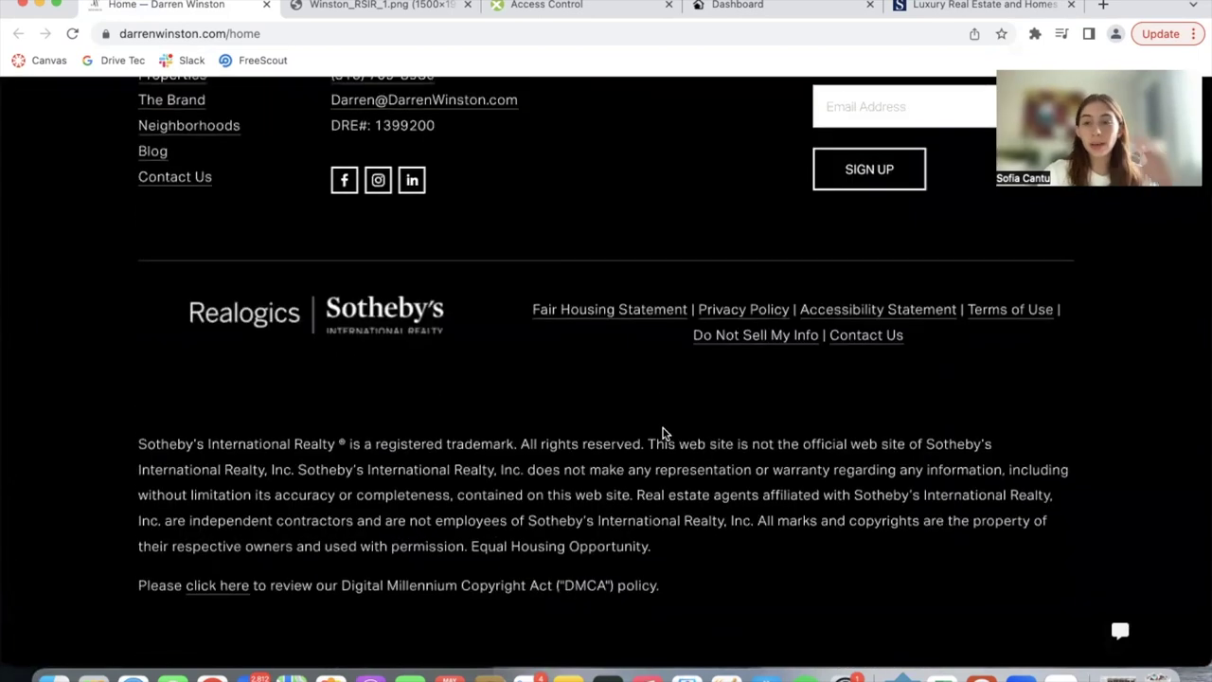
pyautogui.scroll(7, 663, 433)
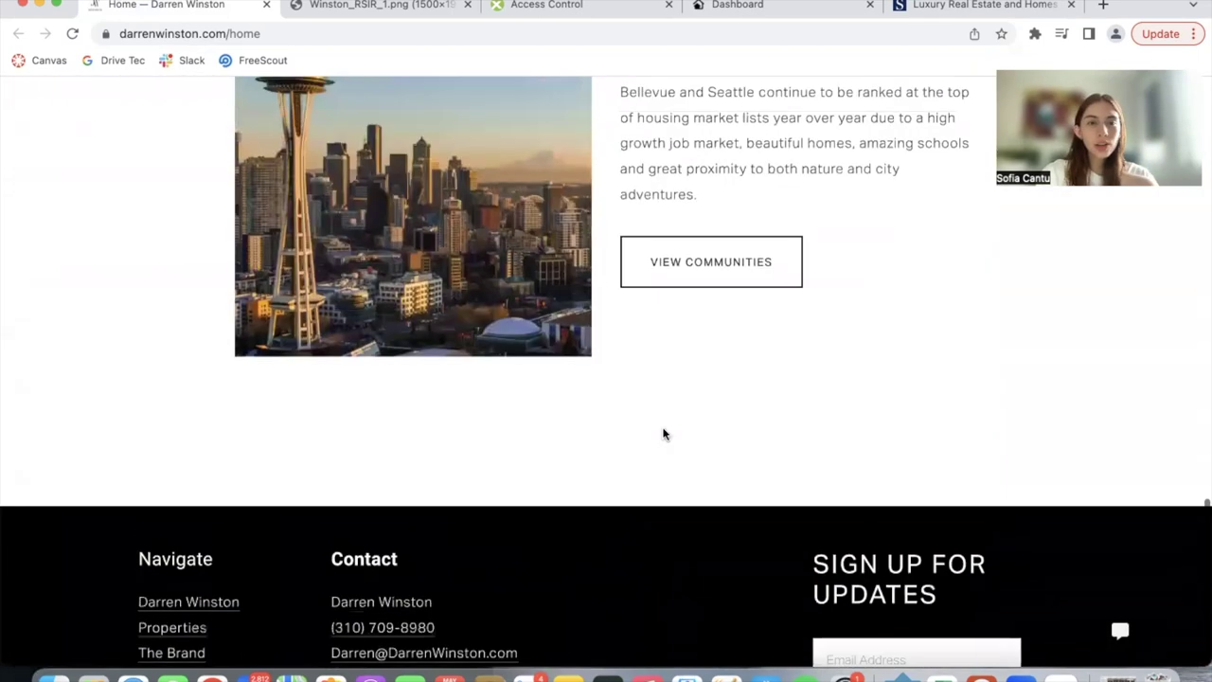
pyautogui.scroll(5, 664, 434)
pyautogui.scroll(6, 666, 435)
pyautogui.scroll(6, 665, 434)
pyautogui.scroll(4, 665, 434)
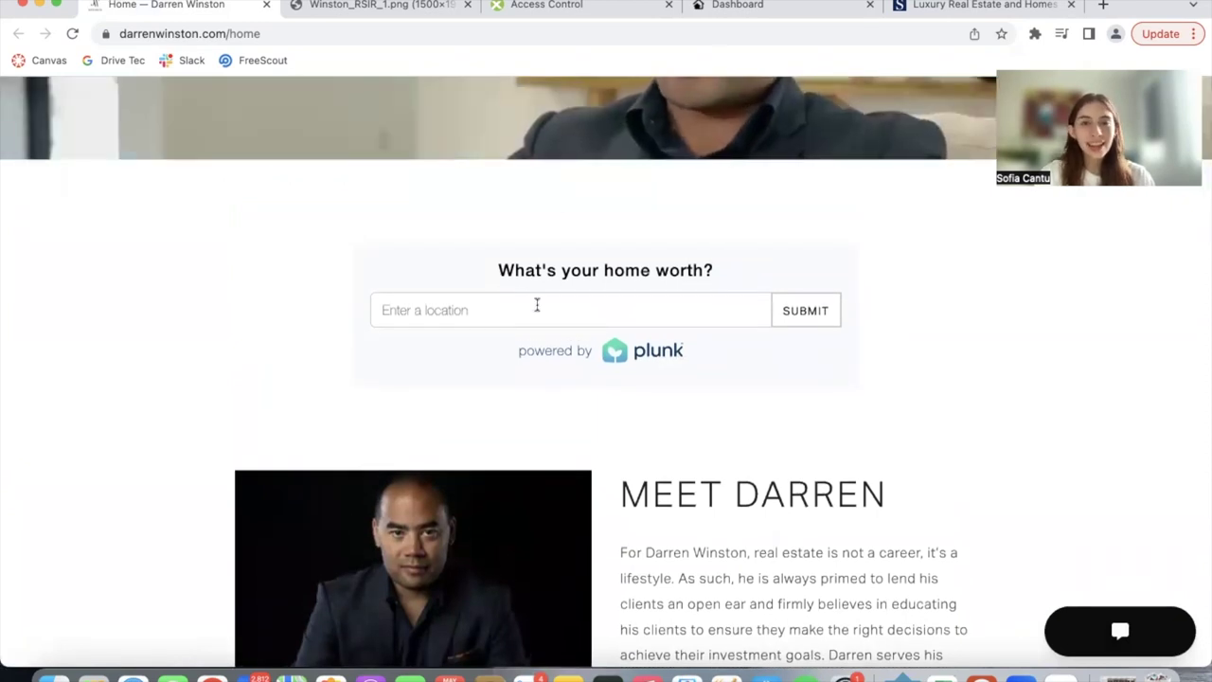
# - Glance back at the widget settings, then return to the client's homepage
pyautogui.click(787, 5)
pyautogui.scroll(5, 565, 265)
pyautogui.scroll(5, 565, 265)
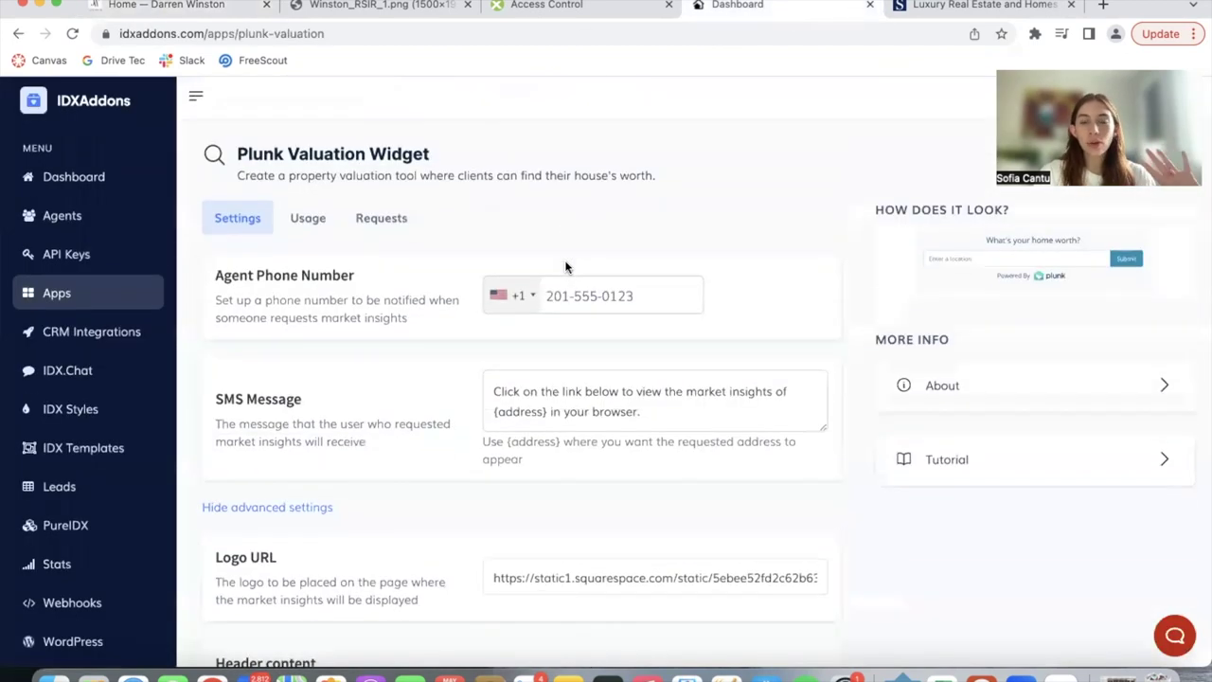
pyautogui.click(166, 5)
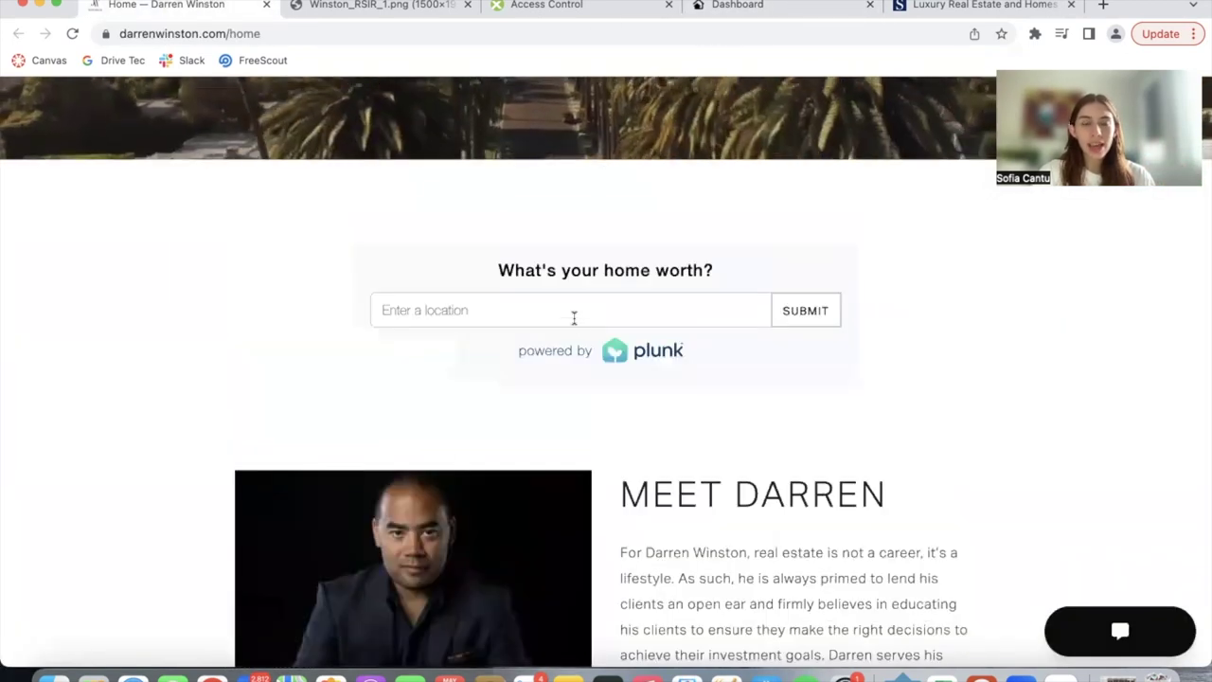
# - Submit a Bellevue, WA test address, getting a $2,271,004.11 Home Ticker value
pyautogui.click(336, 7)
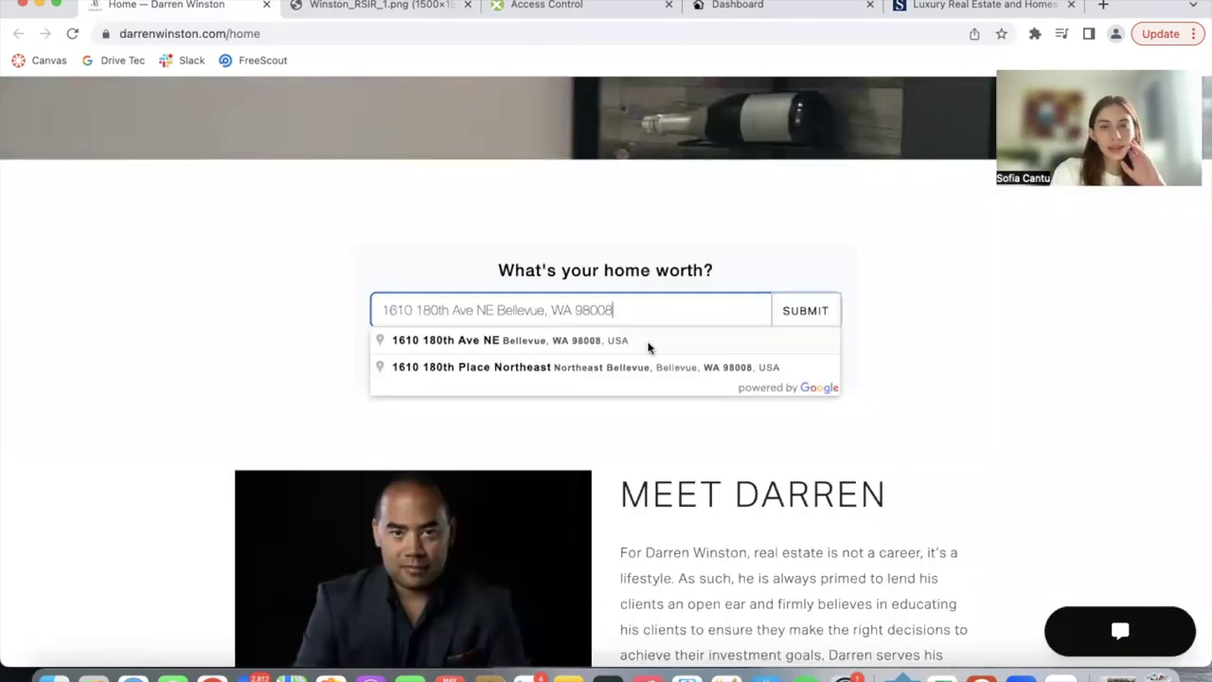
pyautogui.click(647, 343)
pyautogui.click(807, 309)
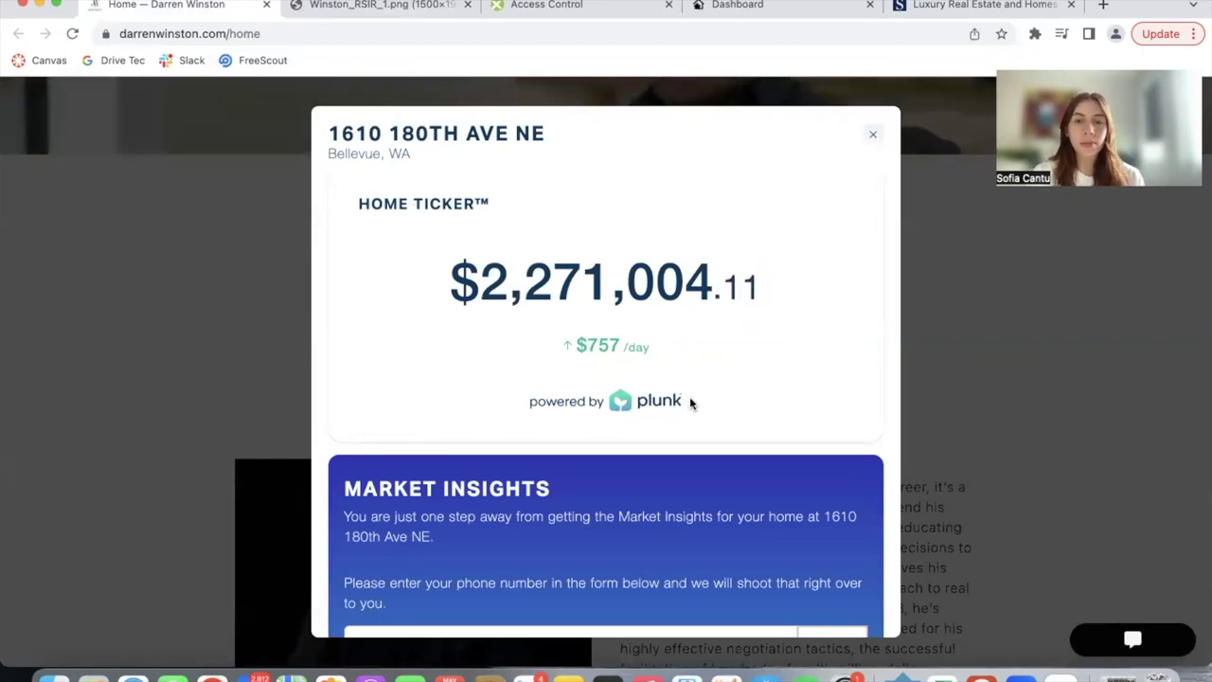
# - Browse the getplunk.com home page down through Home valuation and back to the top
pyautogui.click(637, 266)
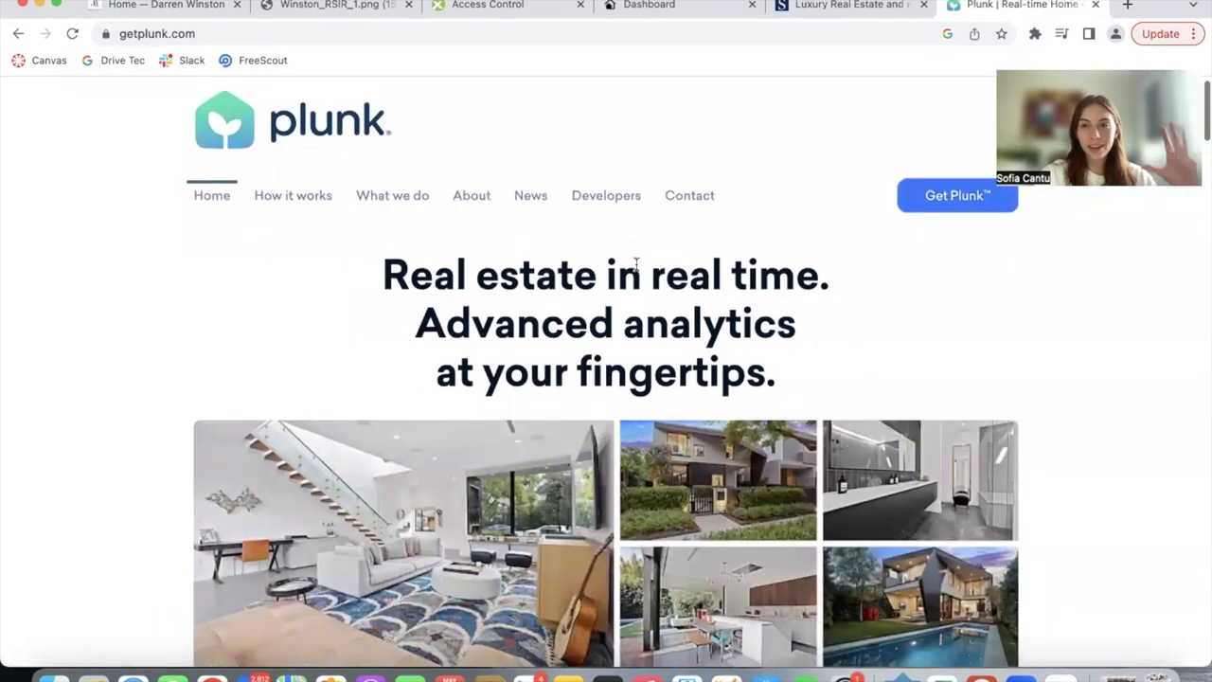
pyautogui.scroll(-3, 637, 265)
pyautogui.scroll(2, 636, 265)
pyautogui.scroll(-2, 637, 265)
pyautogui.scroll(-3, 637, 267)
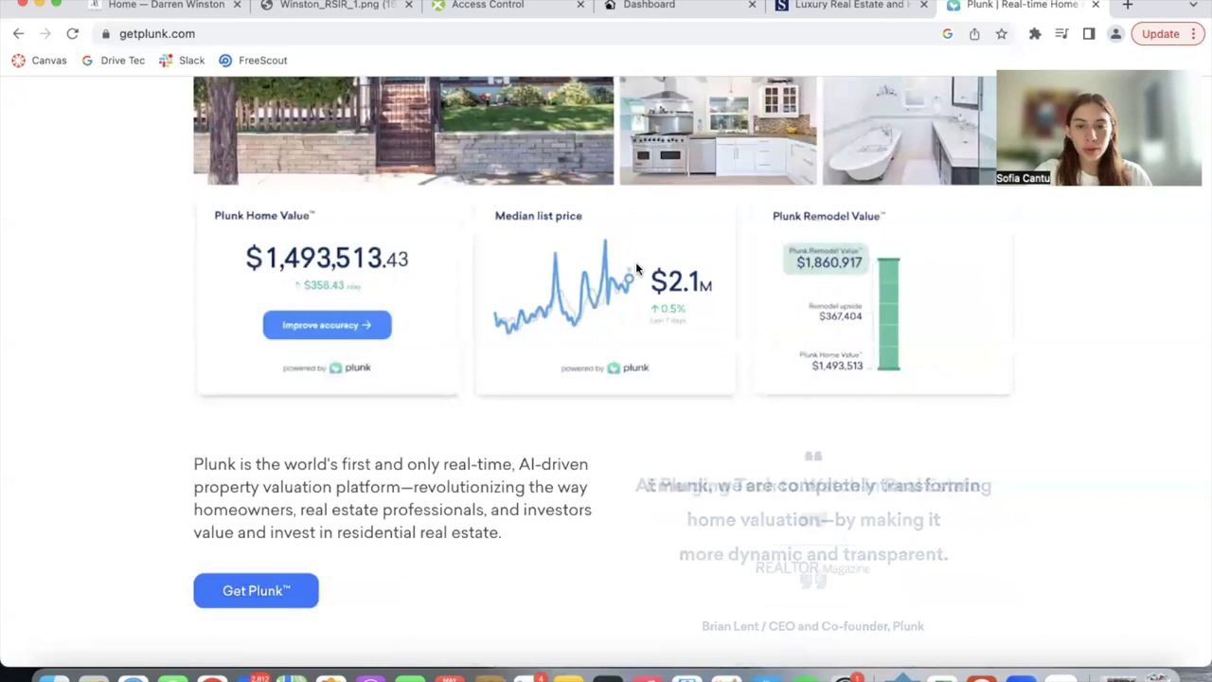
pyautogui.scroll(-5, 636, 268)
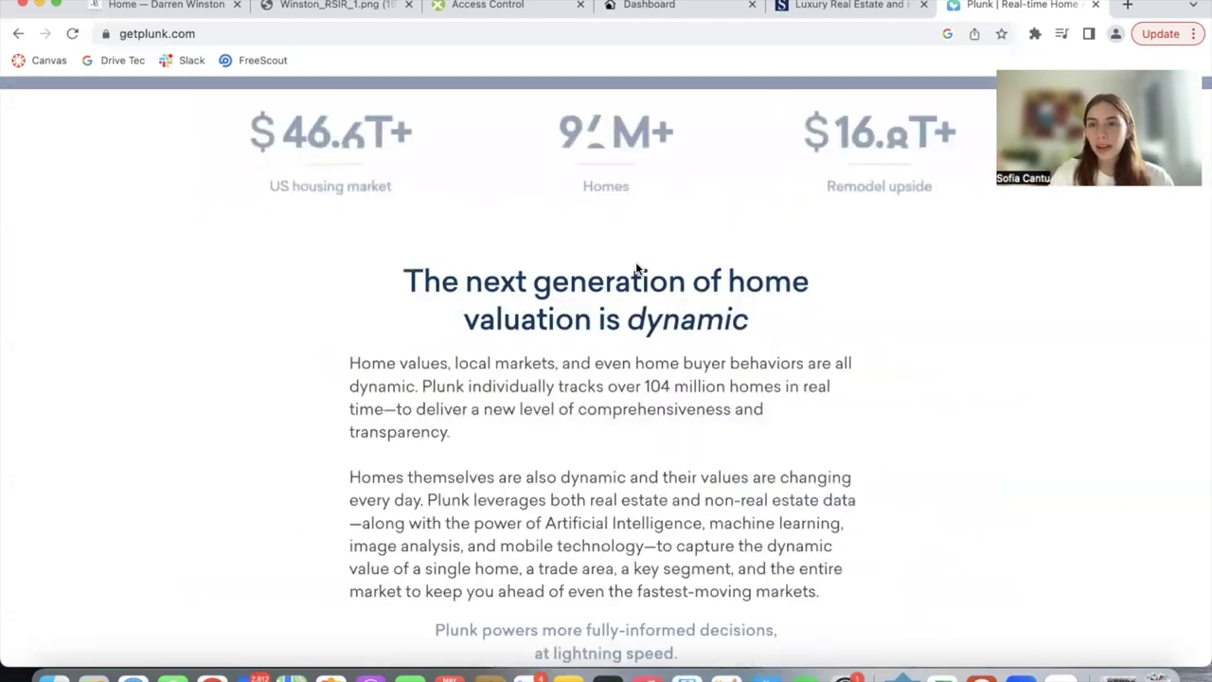
pyautogui.scroll(-5, 611, 328)
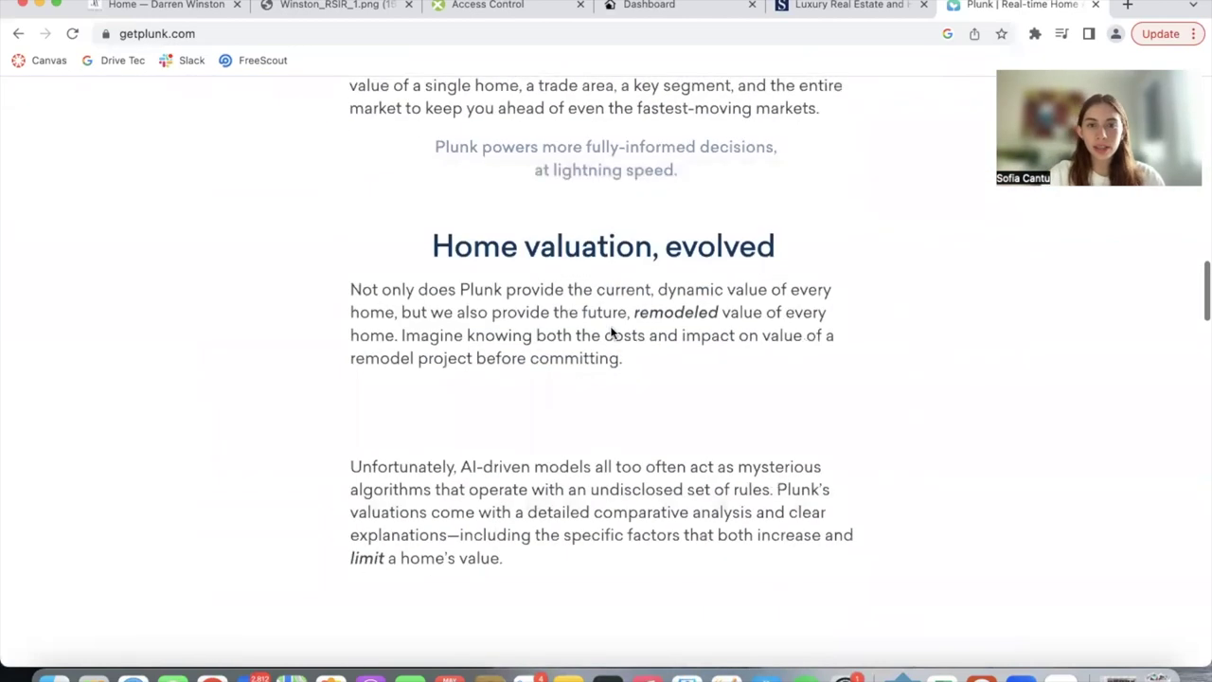
pyautogui.scroll(-4, 611, 332)
pyautogui.scroll(-3, 611, 332)
pyautogui.scroll(8, 611, 332)
pyautogui.scroll(15, 611, 331)
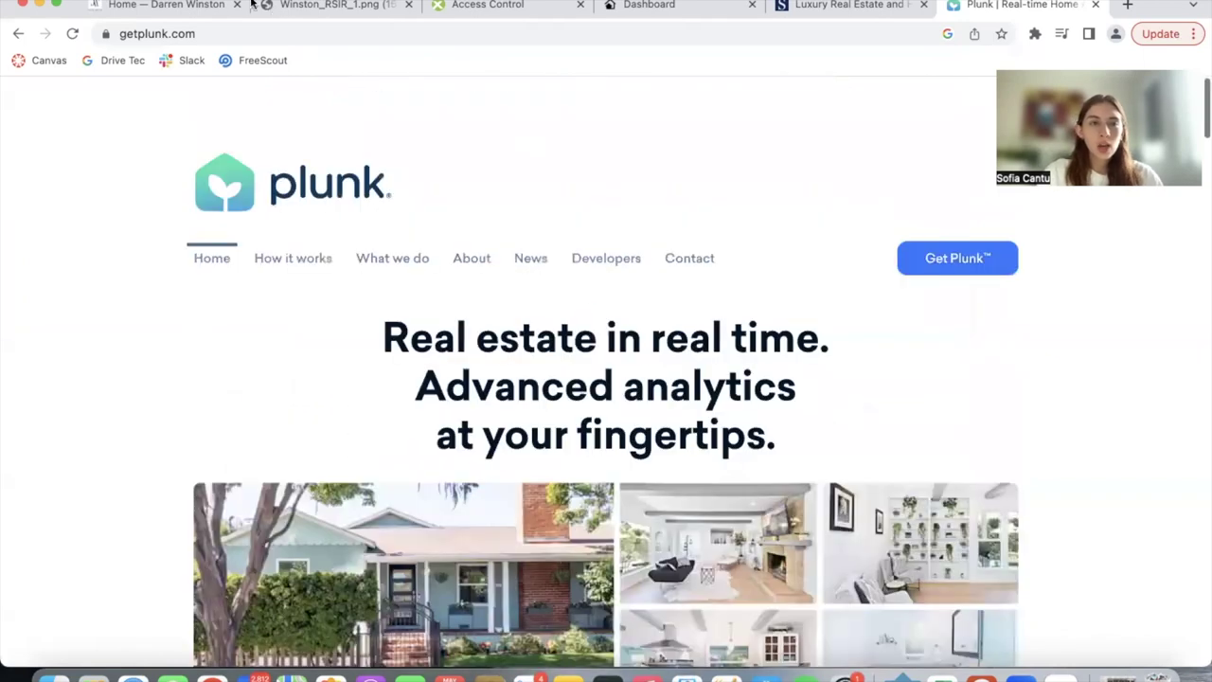
pyautogui.click(210, 6)
pyautogui.scroll(-3, 826, 327)
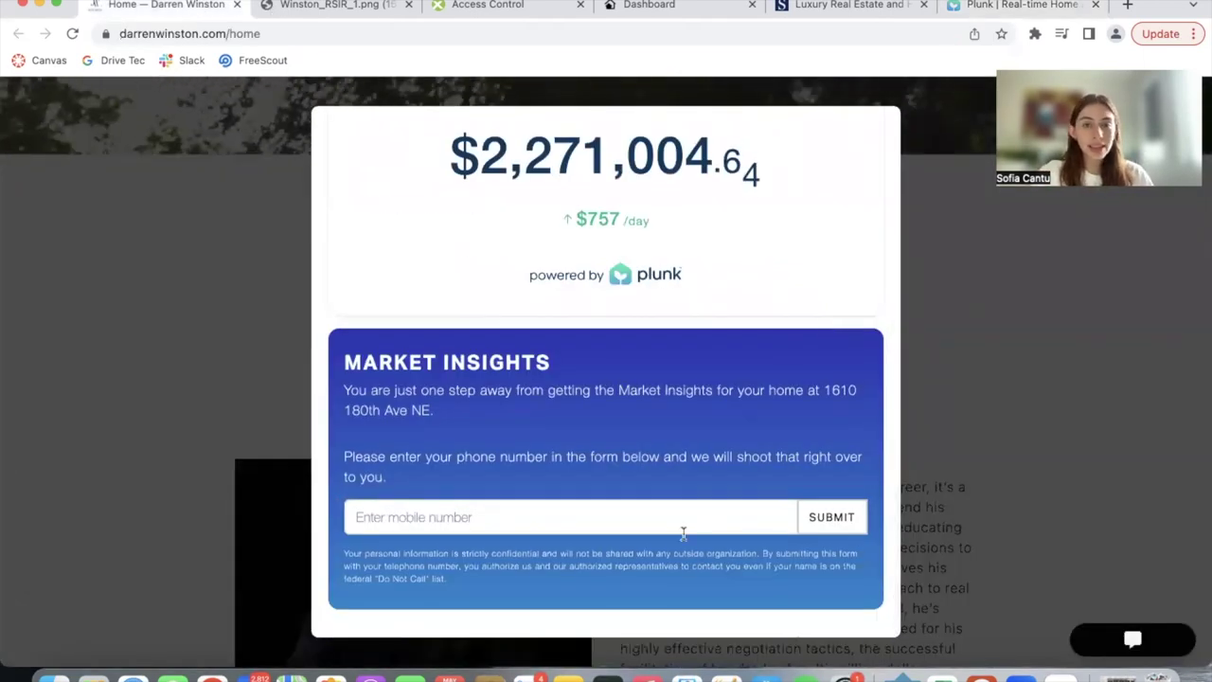
pyautogui.click(654, 518)
pyautogui.click(607, 432)
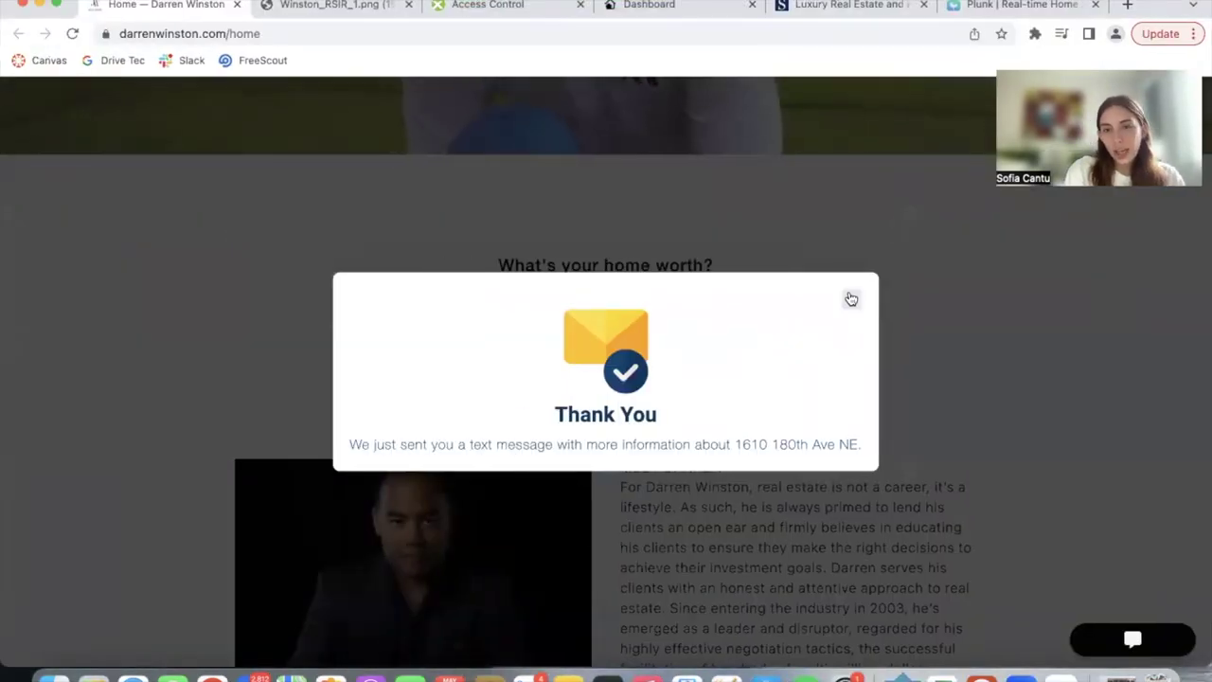
pyautogui.click(851, 300)
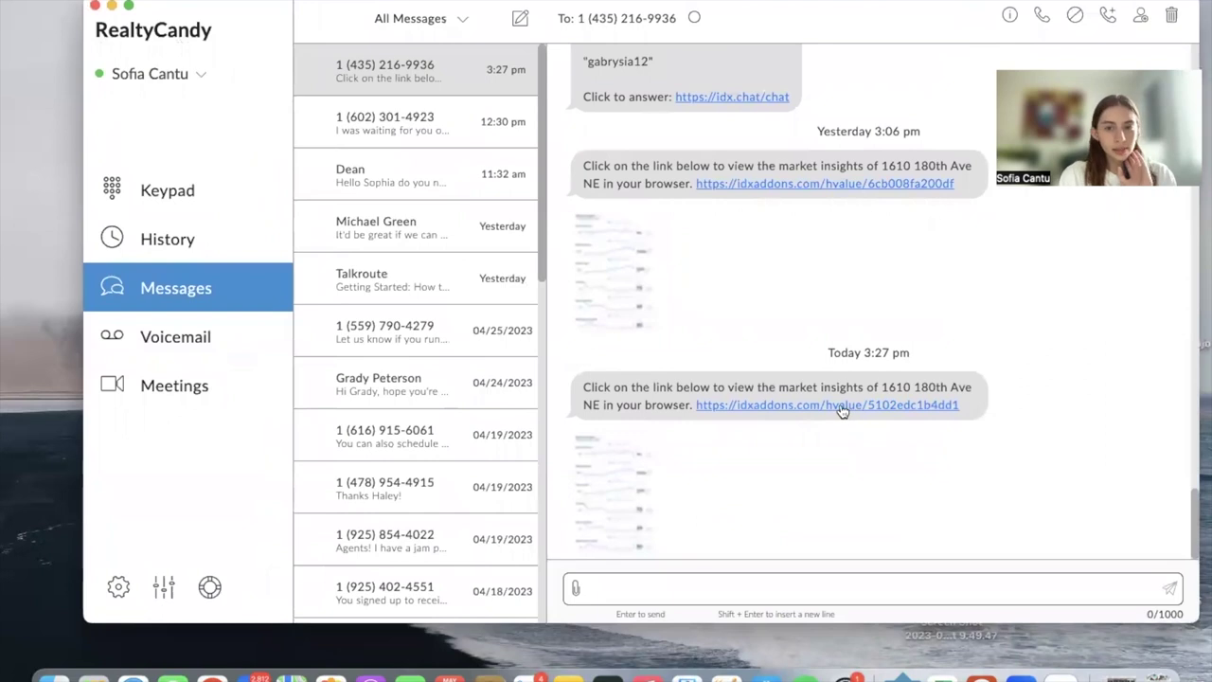
pyautogui.click(842, 409)
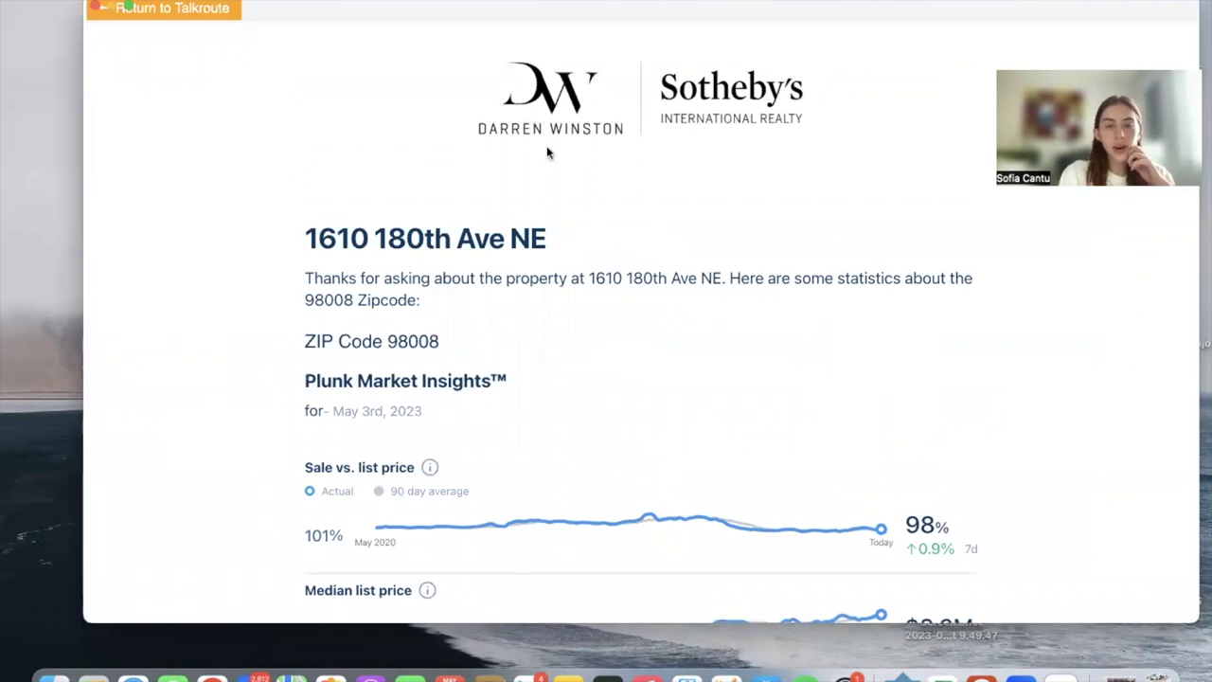
pyautogui.scroll(-1, 695, 341)
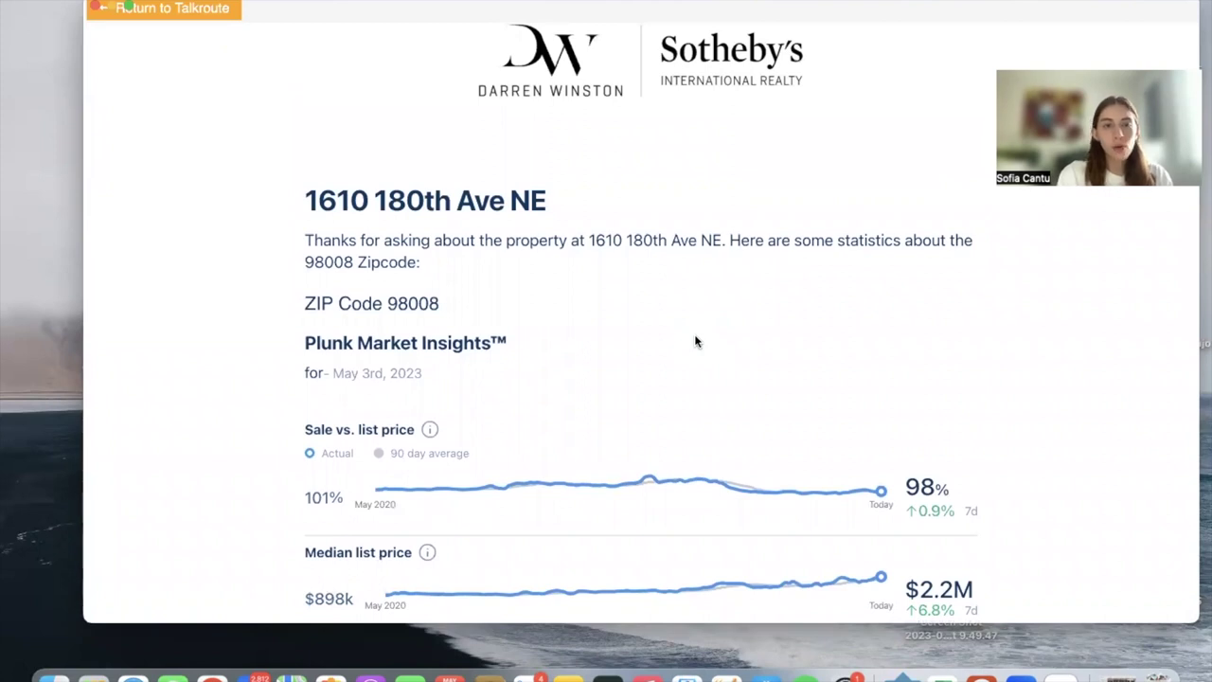
pyautogui.moveTo(294, 196); pyautogui.dragTo(574, 199)
pyautogui.scroll(-5, 634, 417)
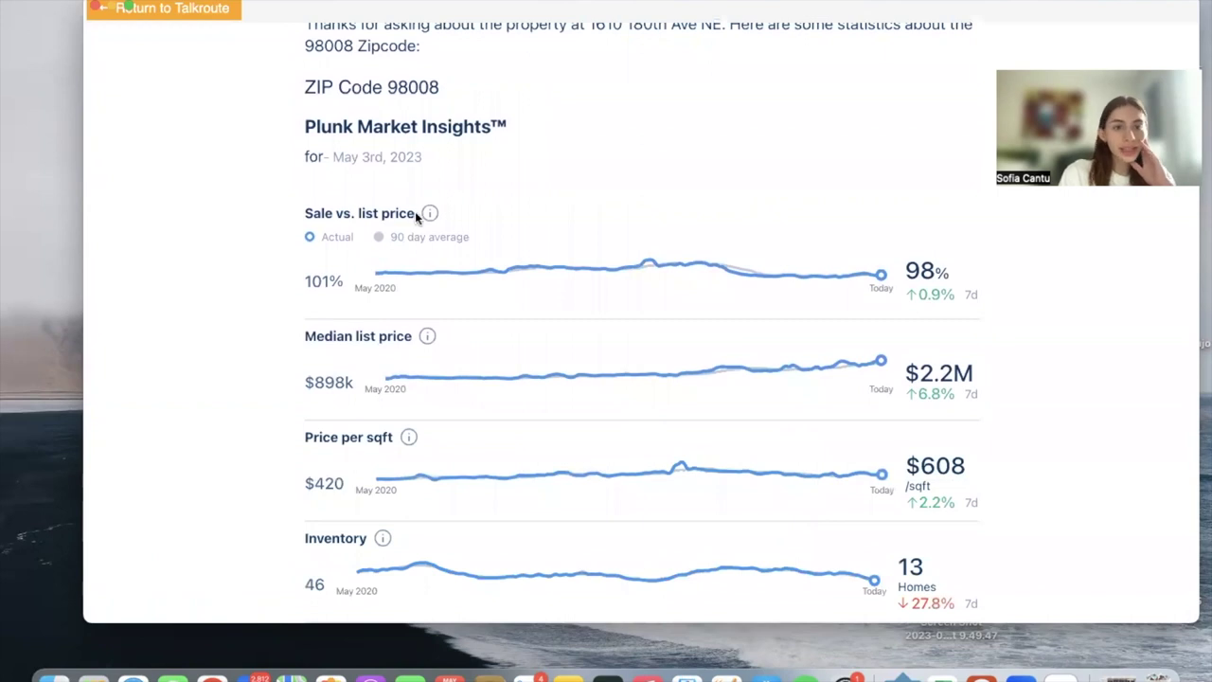
pyautogui.scroll(-2, 417, 217)
pyautogui.scroll(-2, 371, 284)
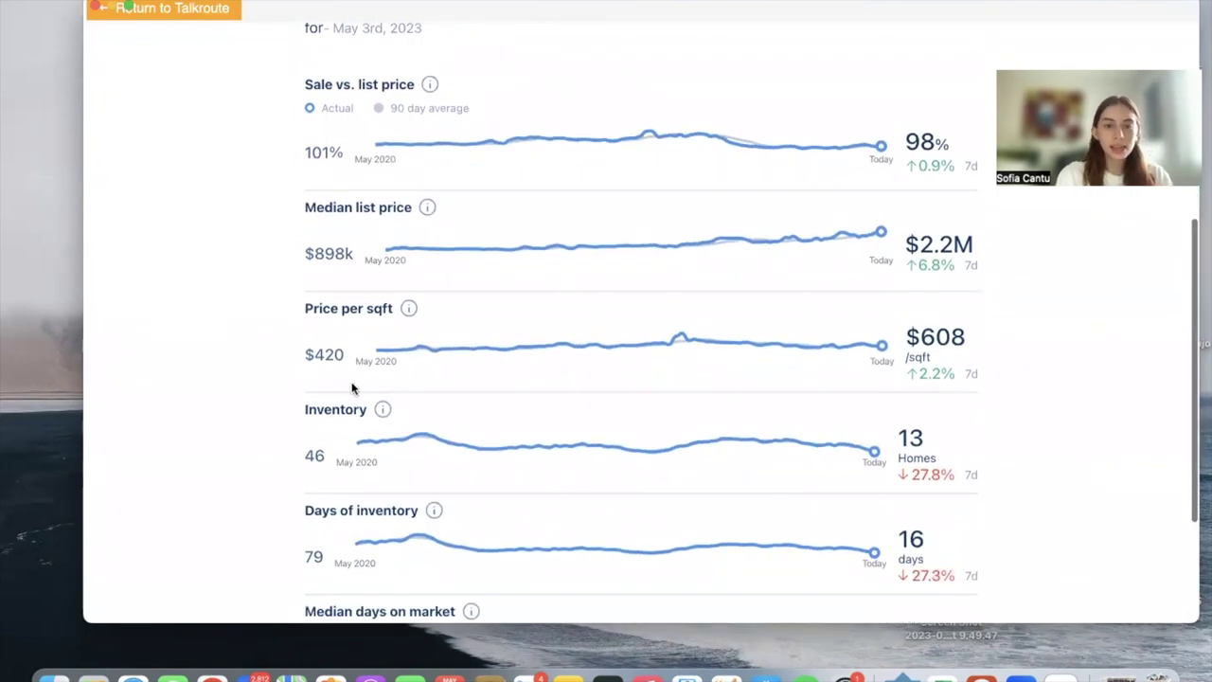
pyautogui.scroll(-2, 358, 417)
pyautogui.scroll(-2, 361, 437)
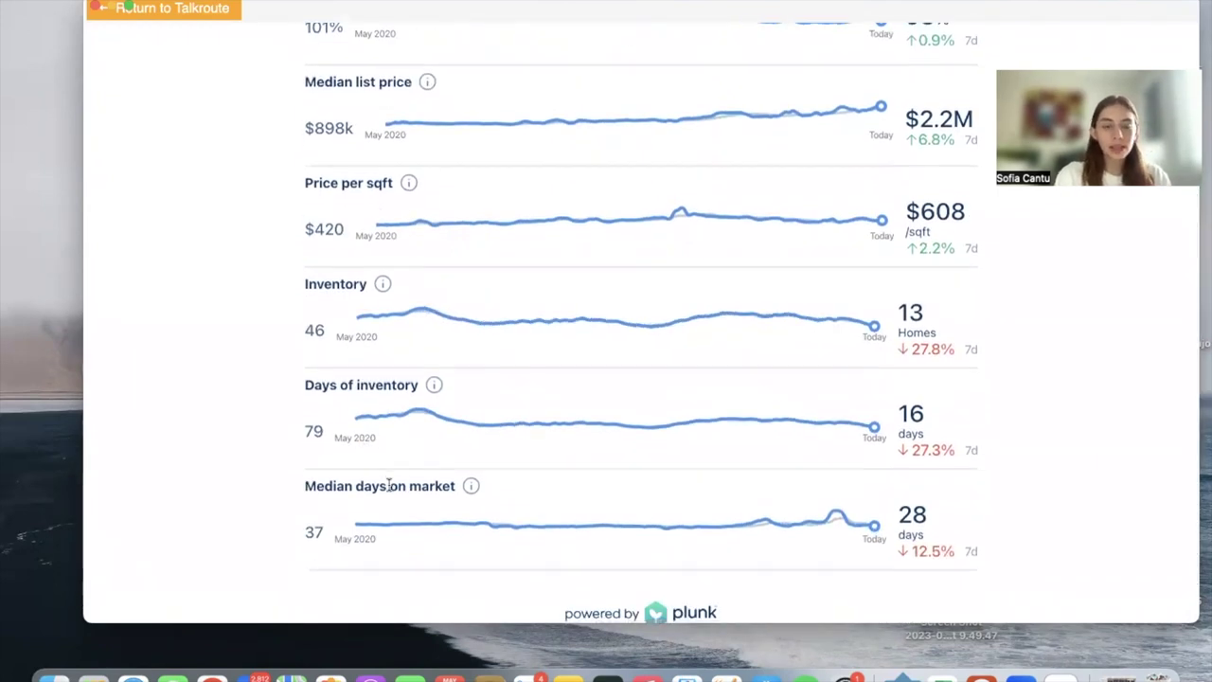
pyautogui.scroll(-2, 388, 485)
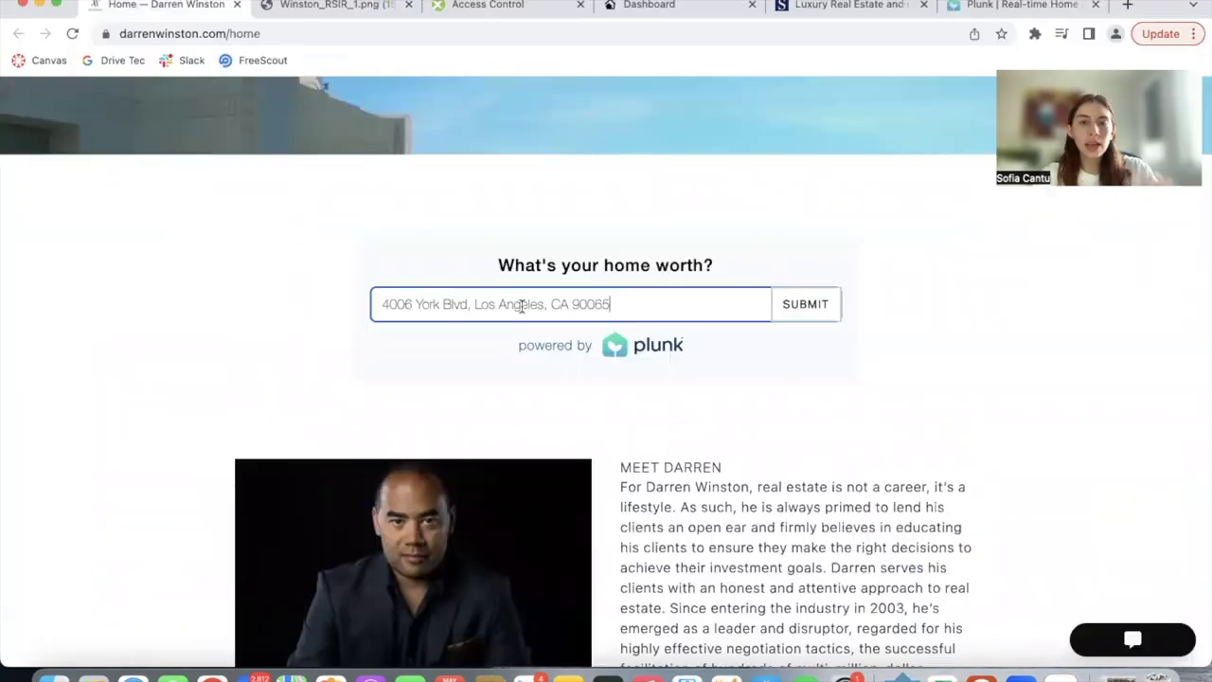
pyautogui.scroll(10, 856, 350)
pyautogui.scroll(3, 856, 351)
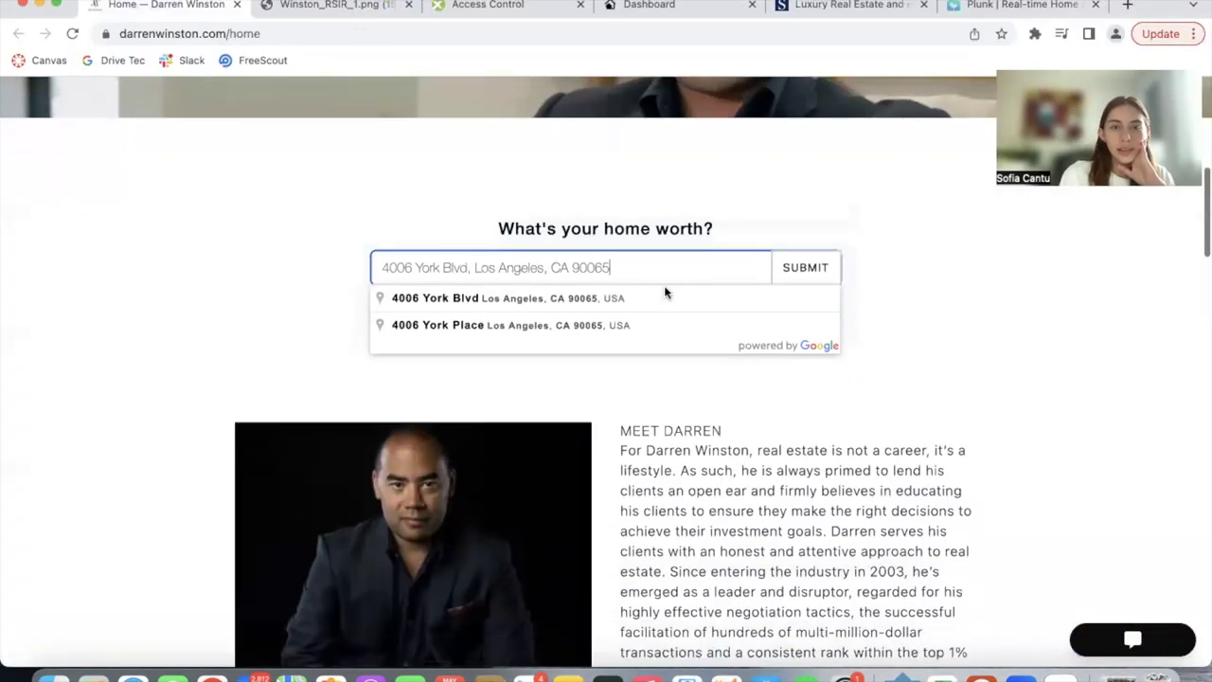
pyautogui.click(664, 295)
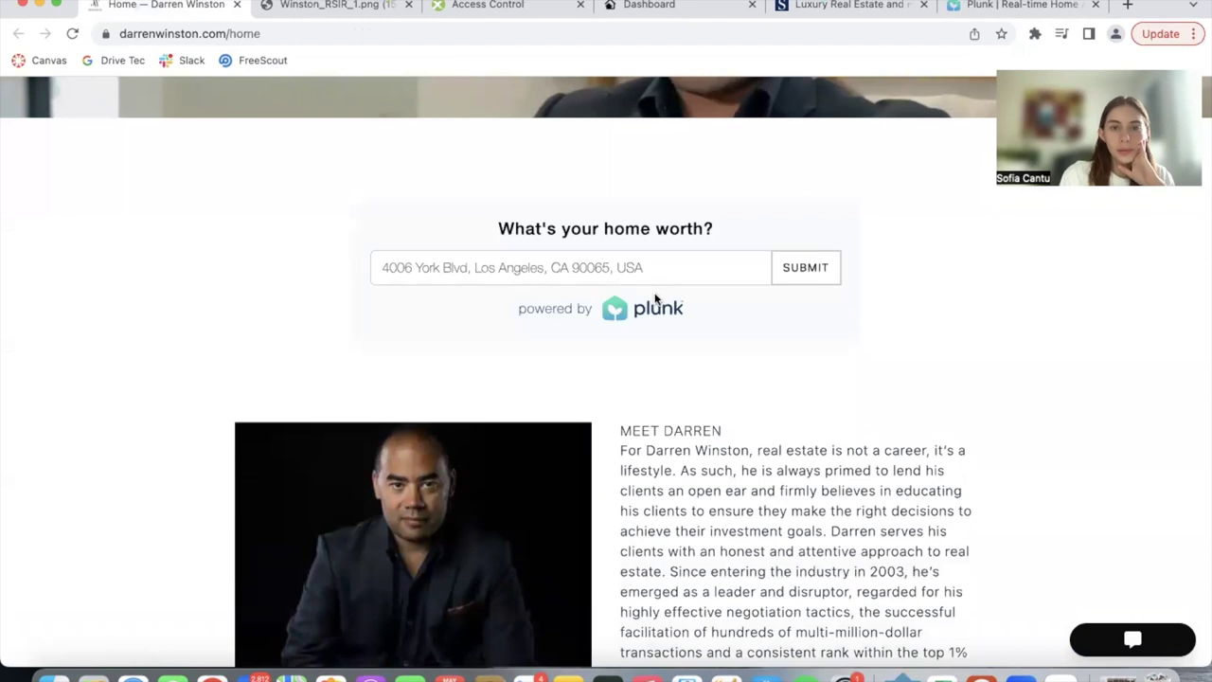
pyautogui.click(802, 269)
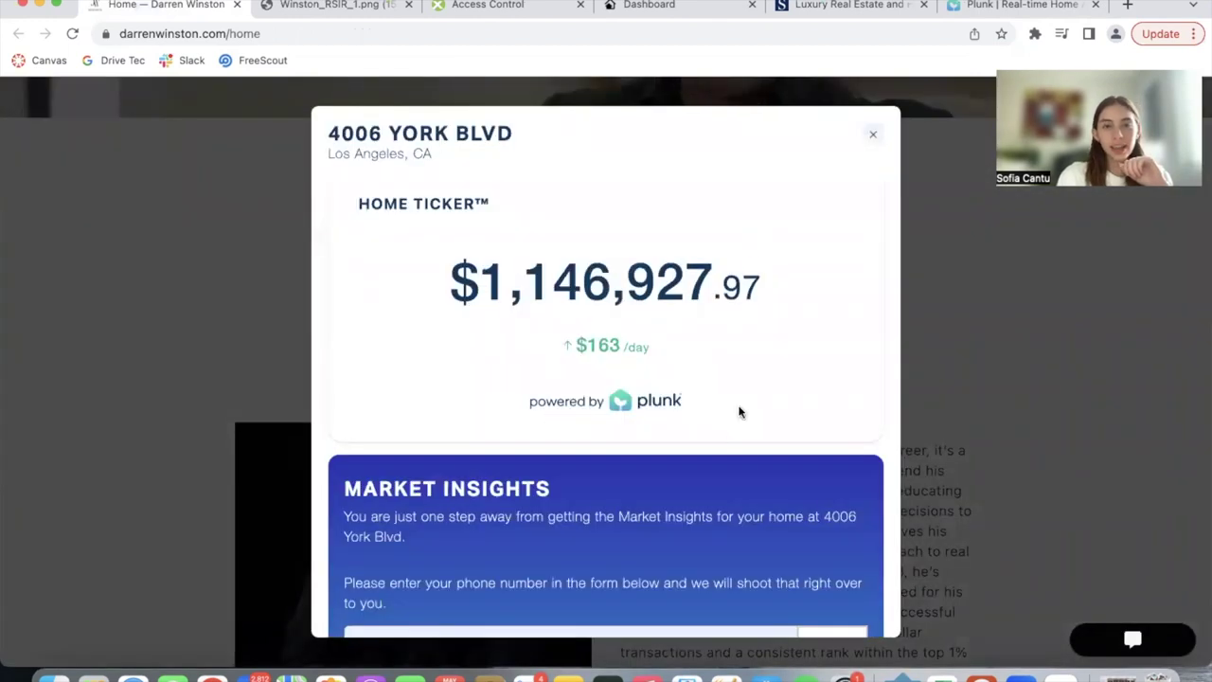
# - Request the 4006 York Blvd market-insights text using the saved mobile number
pyautogui.scroll(-3, 740, 411)
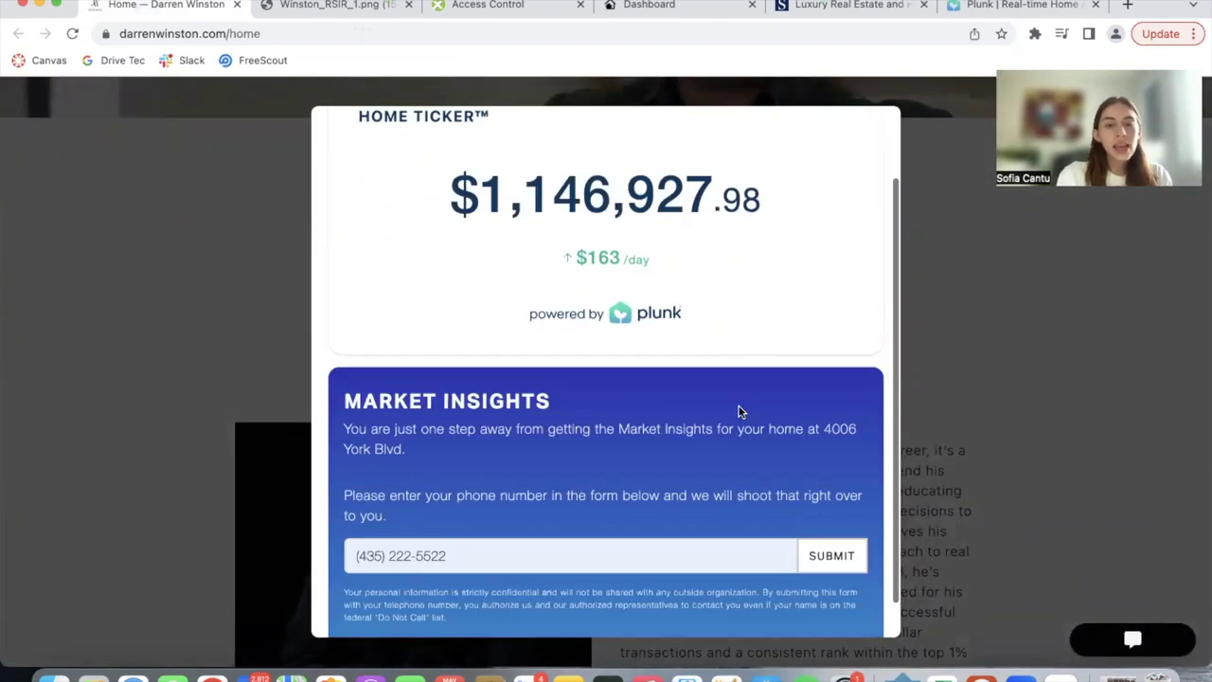
pyautogui.click(665, 516)
pyautogui.click(831, 517)
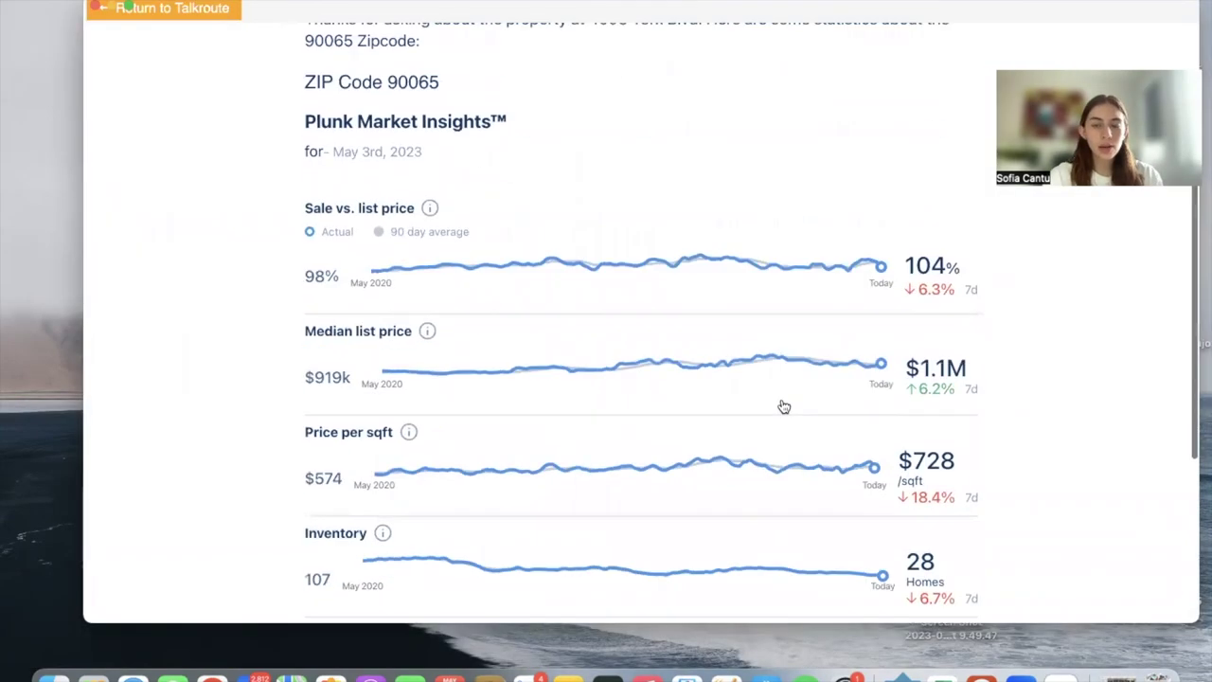
pyautogui.scroll(-4, 784, 406)
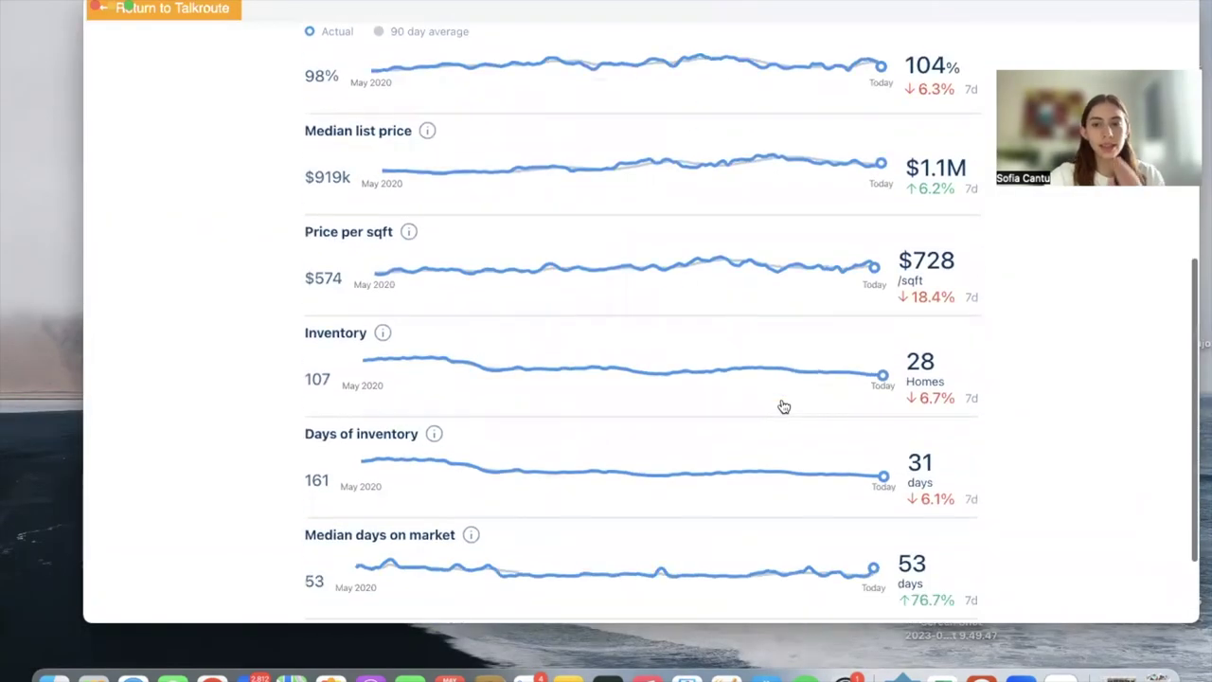
pyautogui.scroll(-3, 783, 406)
pyautogui.scroll(3, 783, 407)
pyautogui.scroll(5, 783, 406)
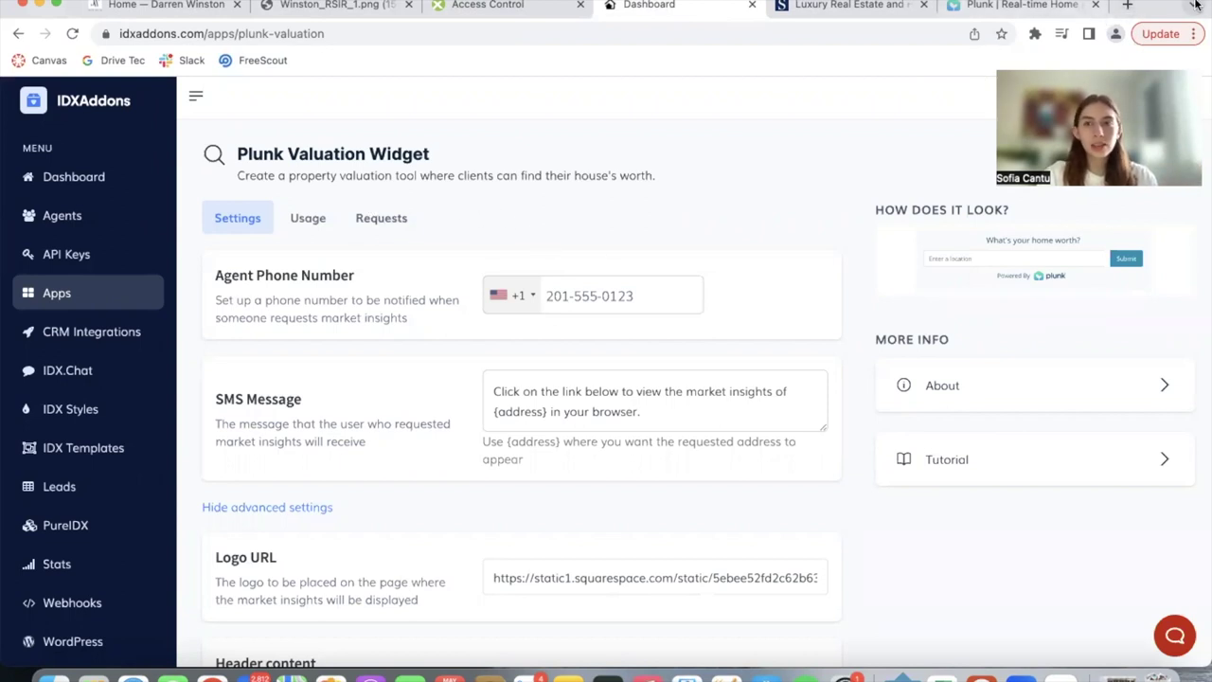
# - Review the idxaddons.com/free Realty Candy free-access page in a new tab, then return to the widget settings
pyautogui.click(1128, 6)
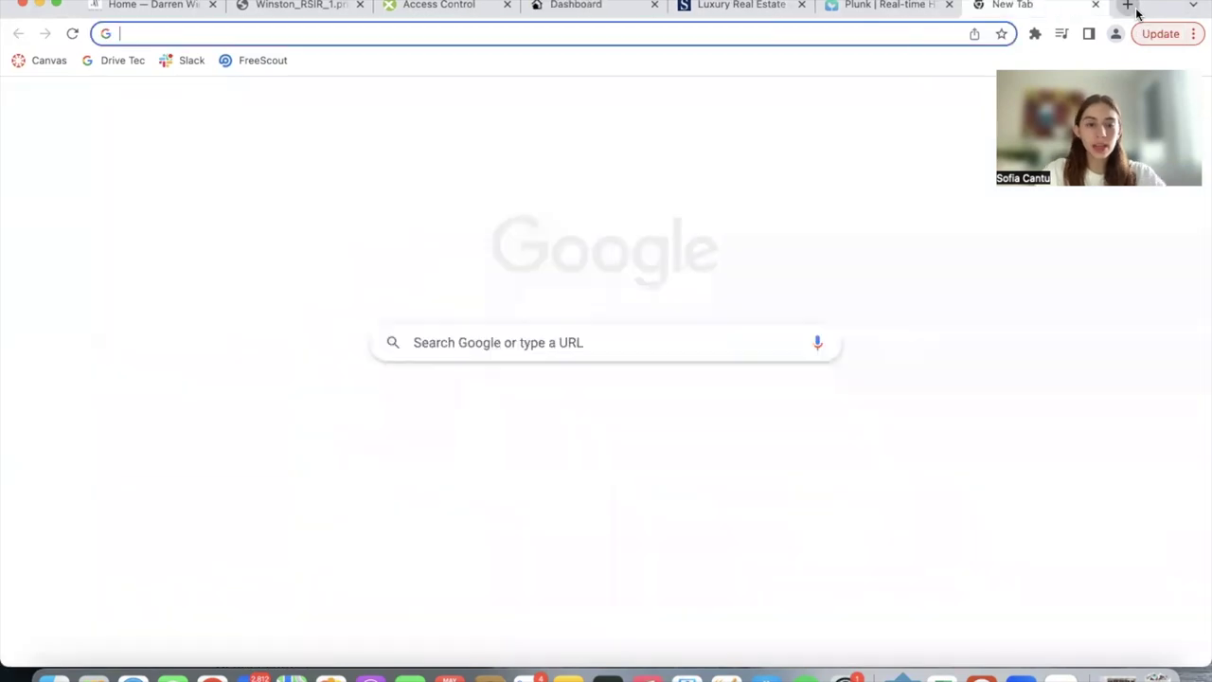
pyautogui.write('idxaddons.com/free')
pyautogui.press('Return')
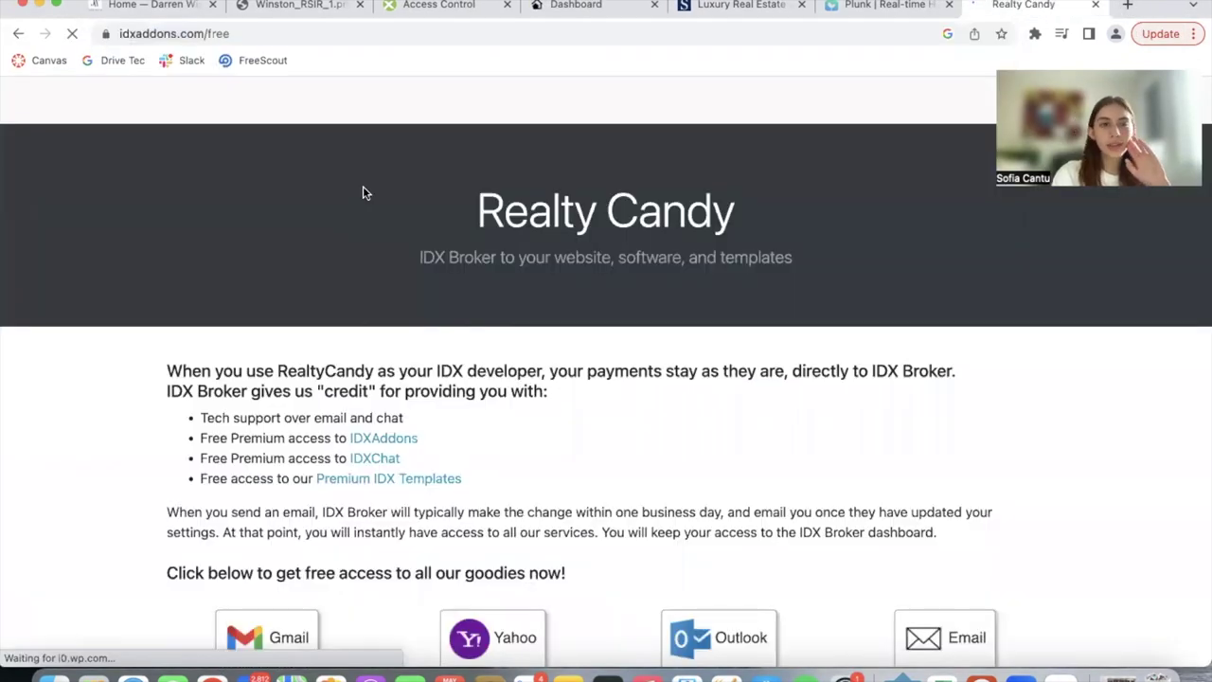
pyautogui.scroll(-3, 441, 379)
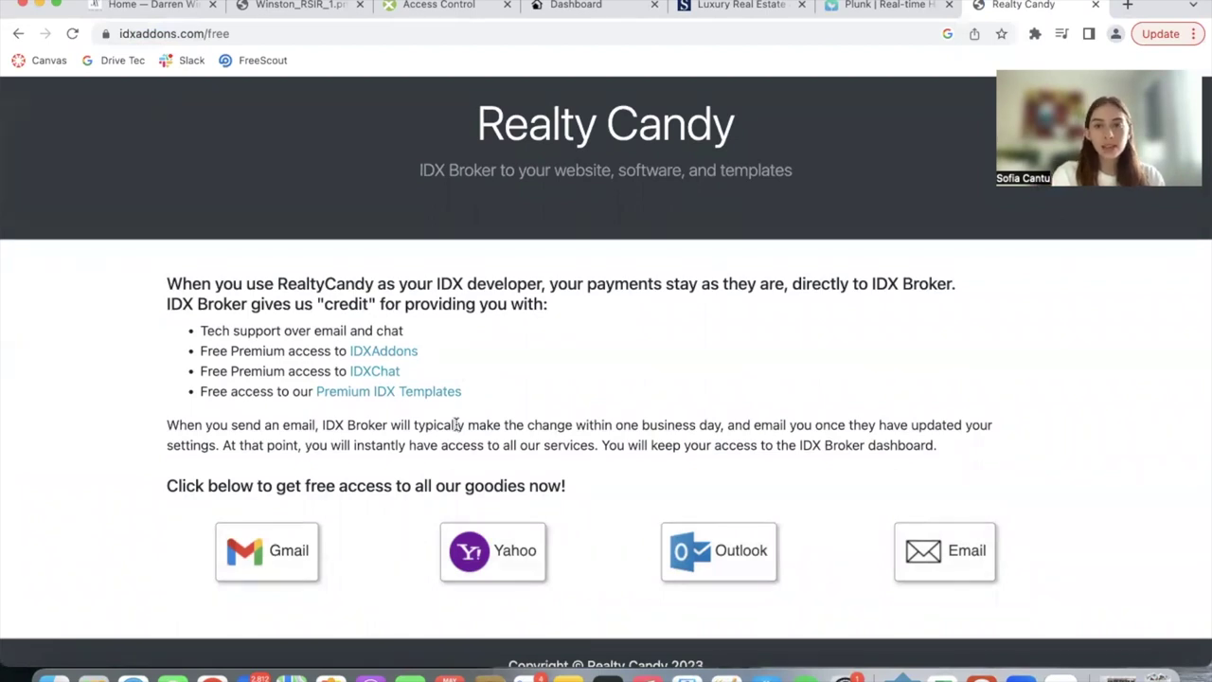
pyautogui.click(576, 5)
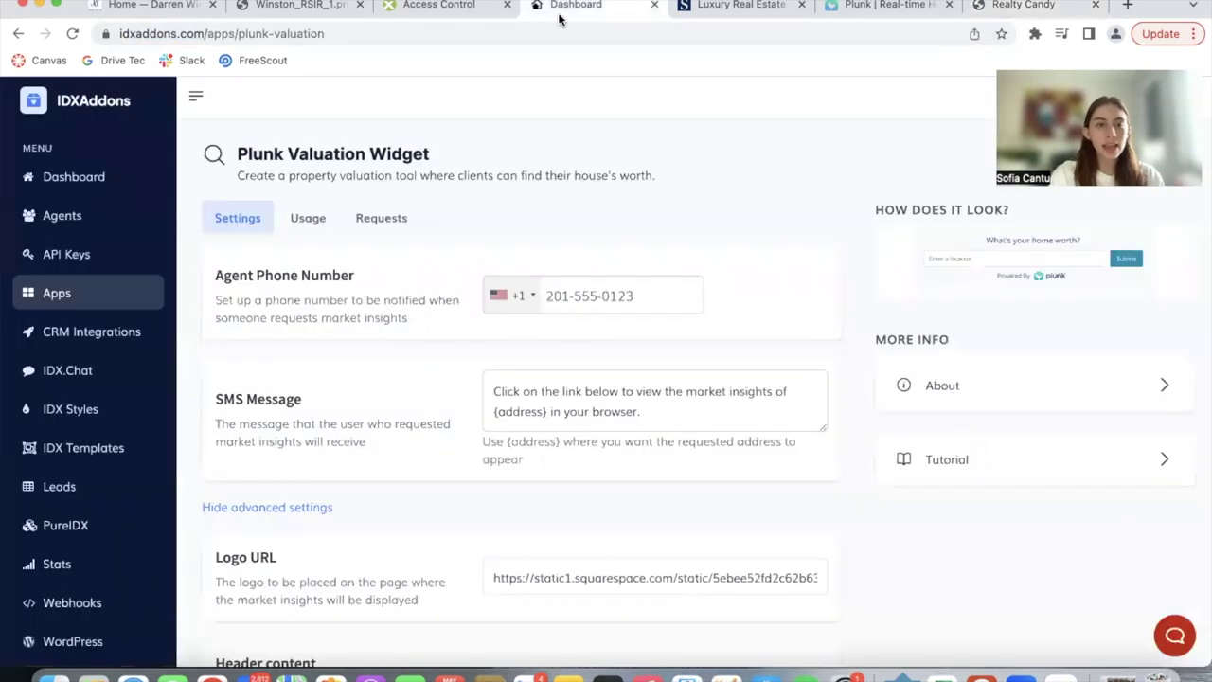